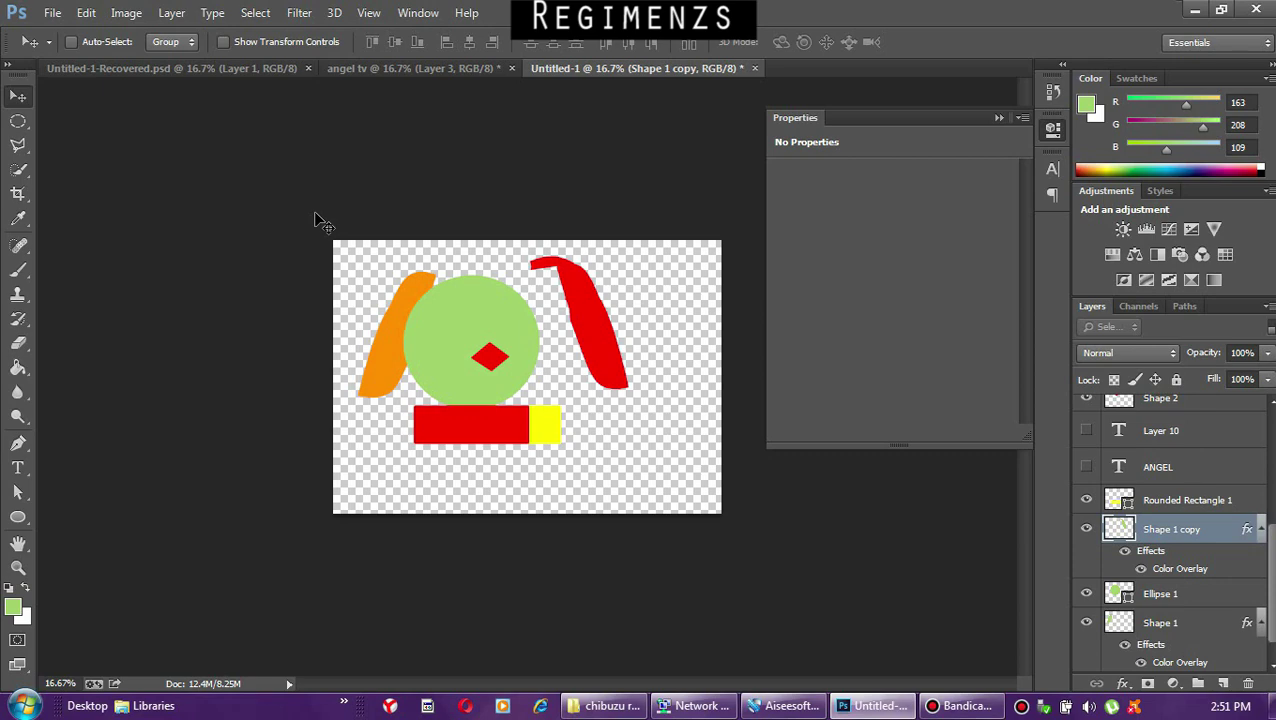
Create a new white document with the Default Photoshop Size preset (16.02 x 11.99 cm).
{"action": "left_click", "coordinate": [52, 14]}
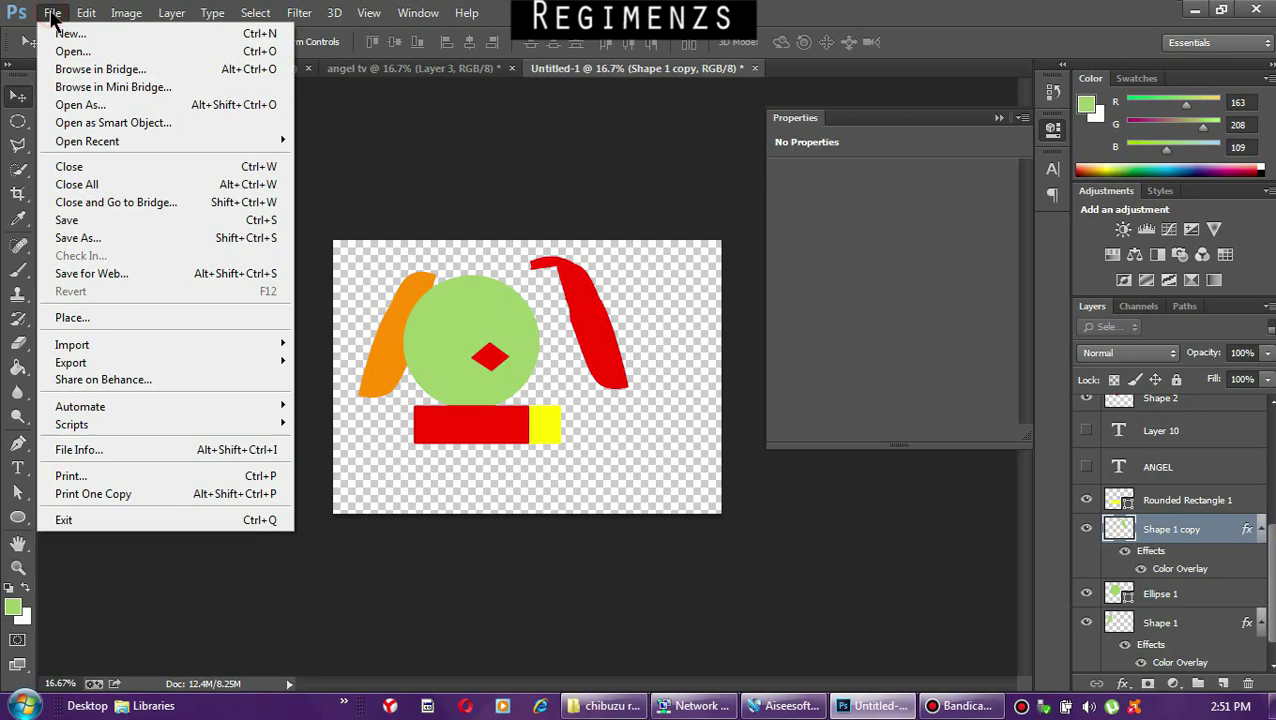
{"action": "left_click", "coordinate": [66, 34]}
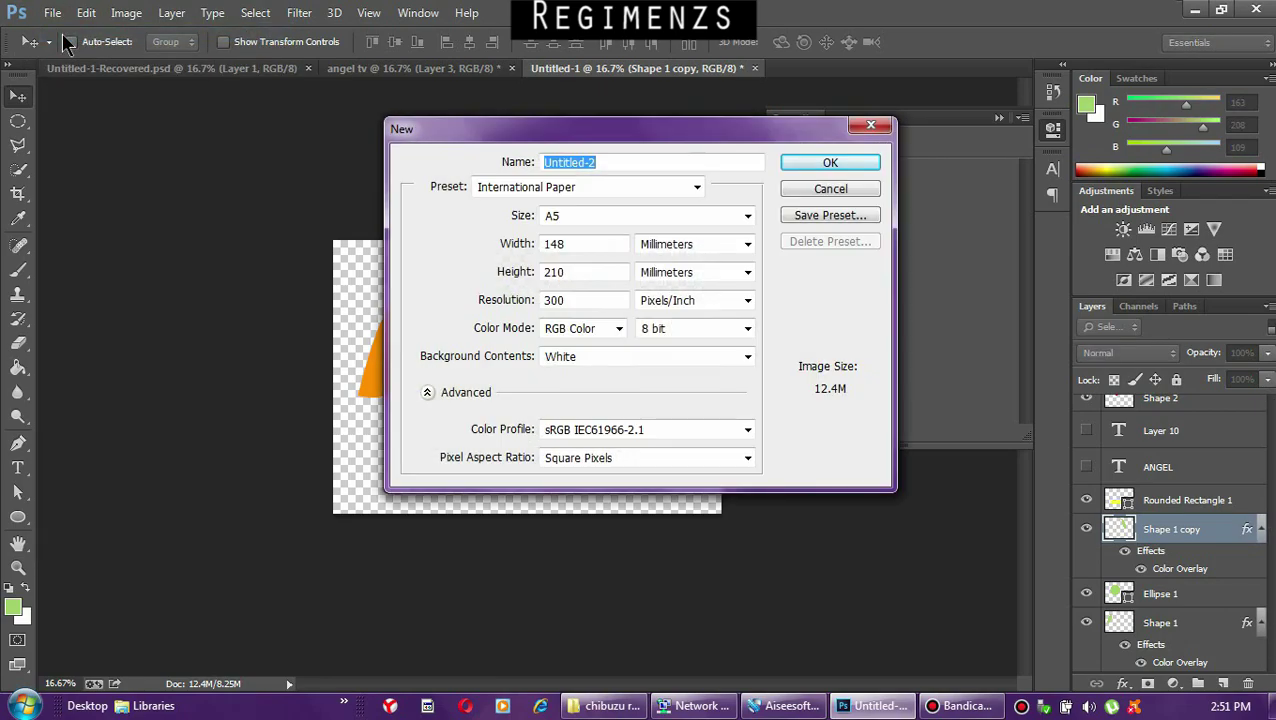
{"action": "left_click", "coordinate": [697, 186]}
{"action": "left_click", "coordinate": [553, 221]}
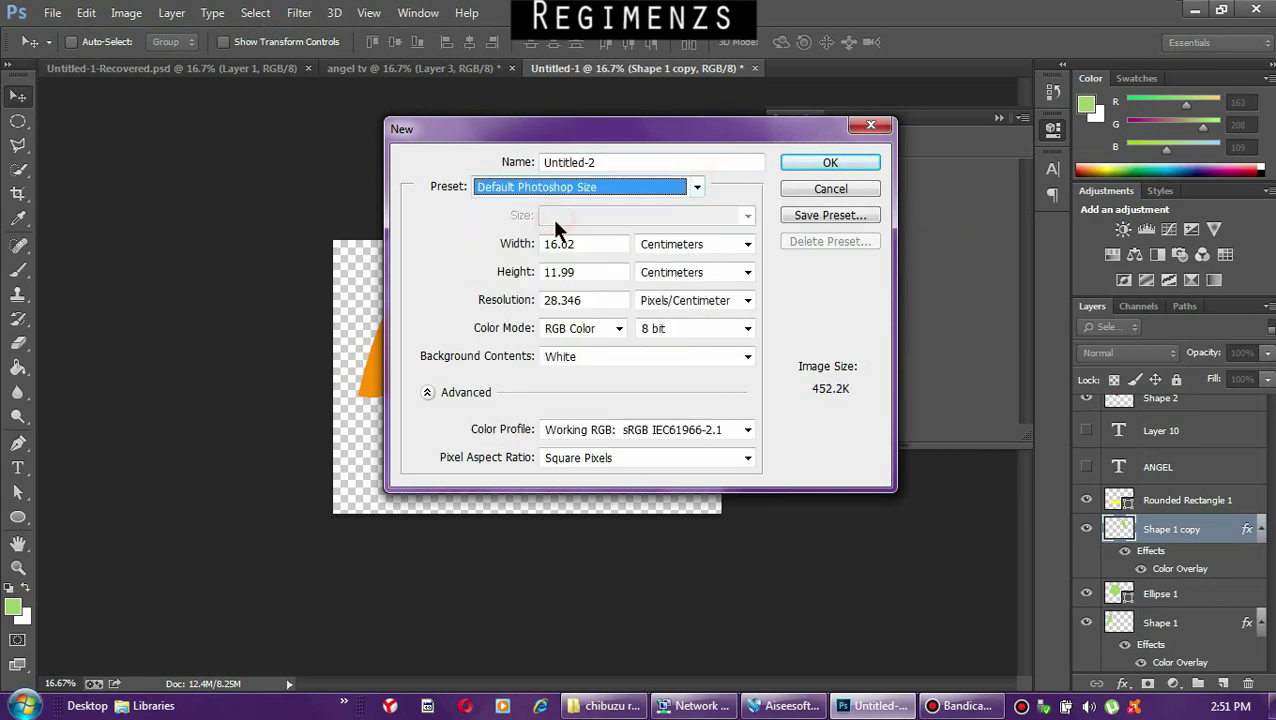
{"action": "left_click", "coordinate": [797, 160]}
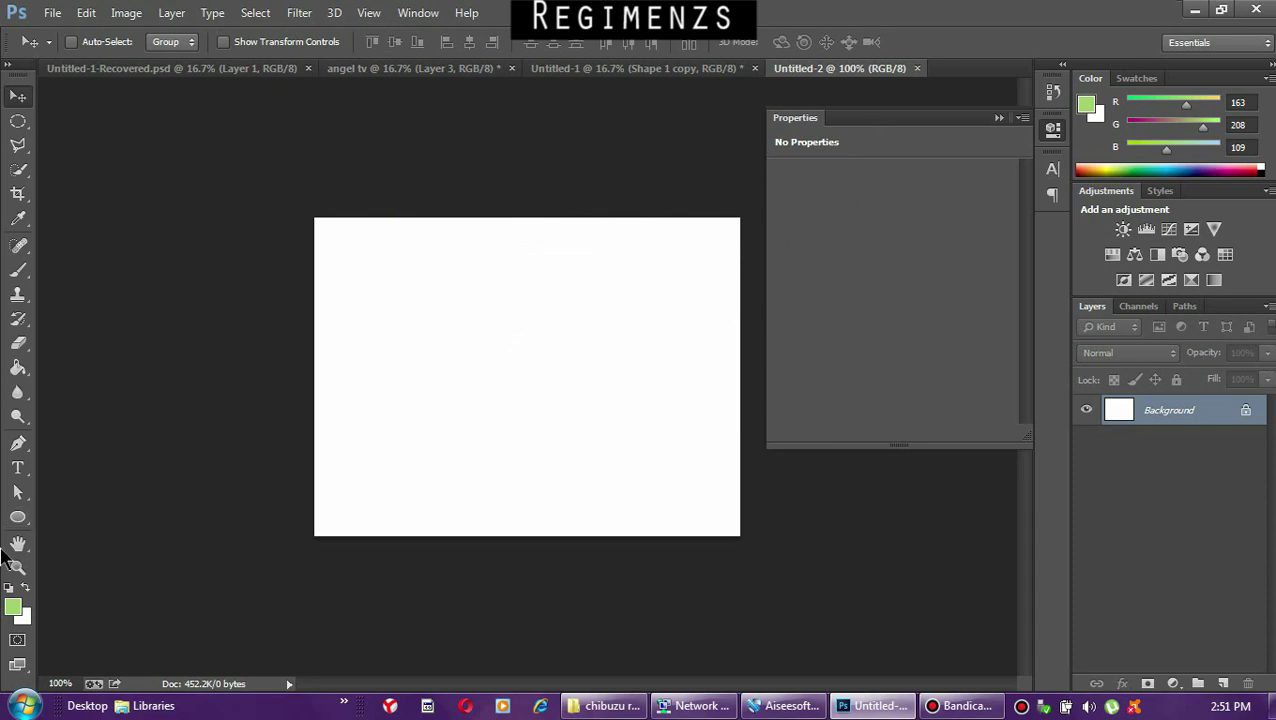
Draw a 126 px green circle as Ellipse 1, shift it toward centre, and rasterize it.
{"action": "left_click", "coordinate": [16, 518]}
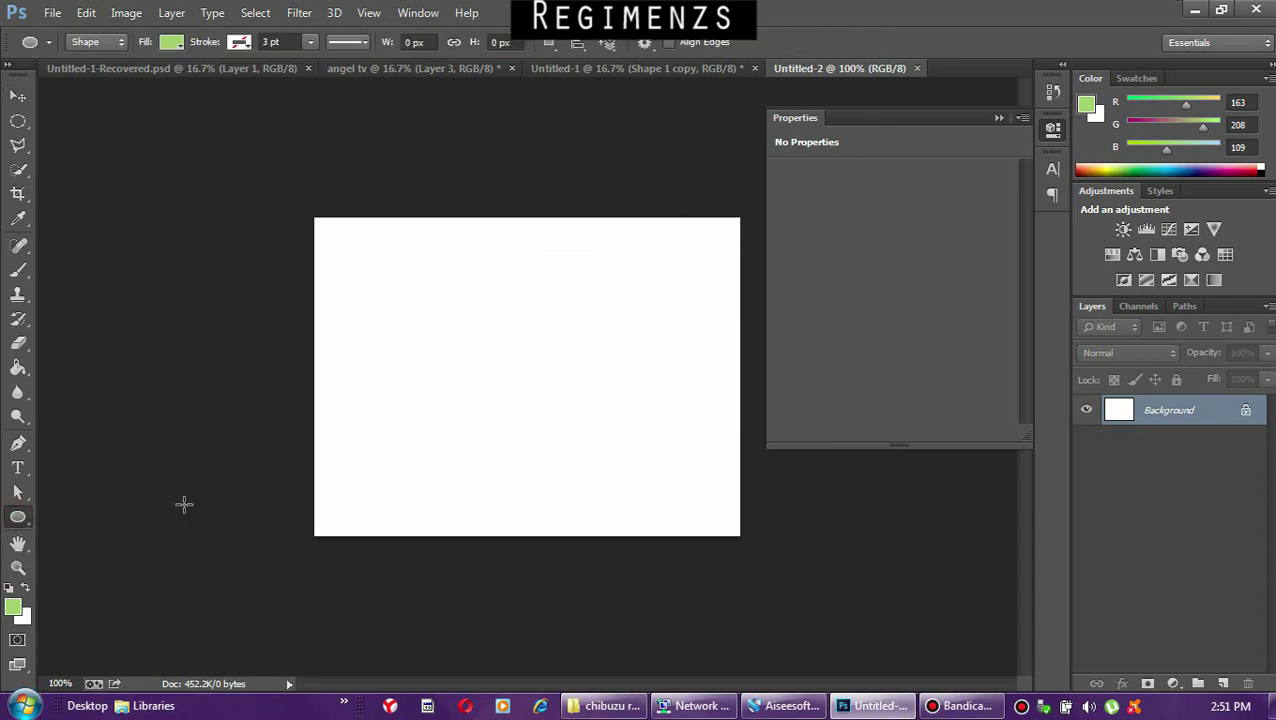
{"action": "left_click_drag", "start_coordinate": [450, 299], "coordinate": [569, 418]}
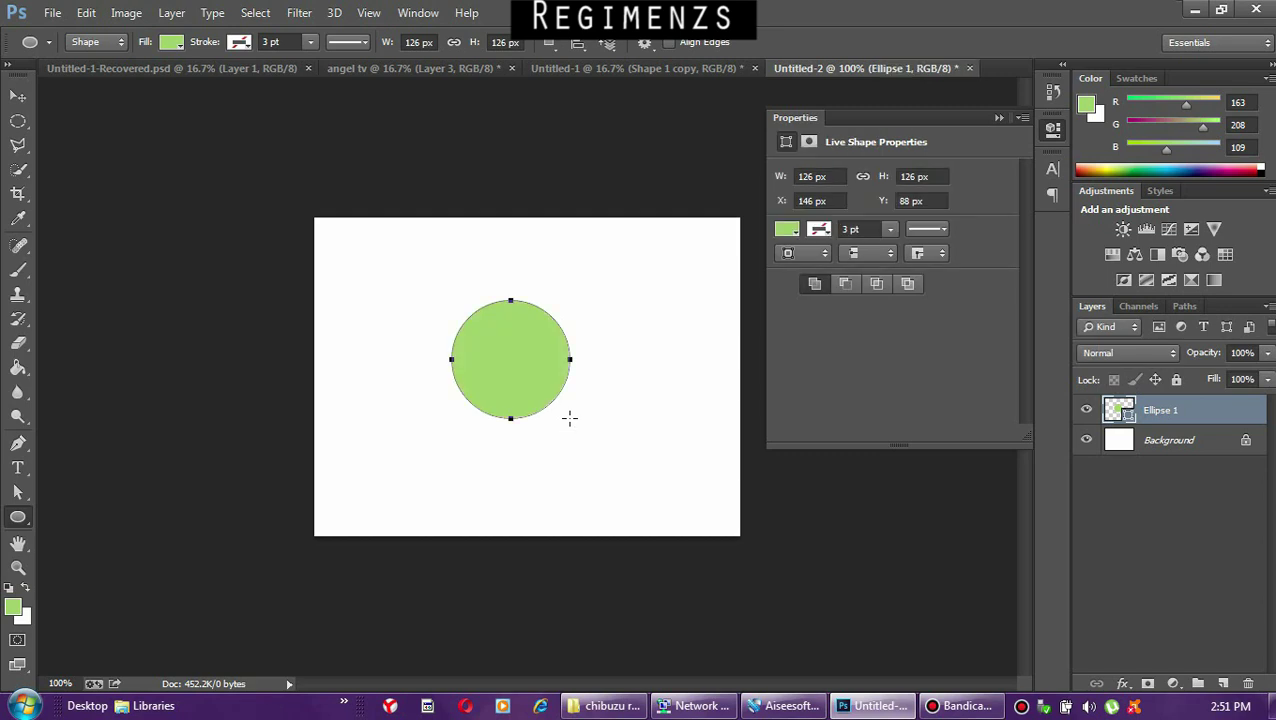
{"action": "key", "text": "v"}
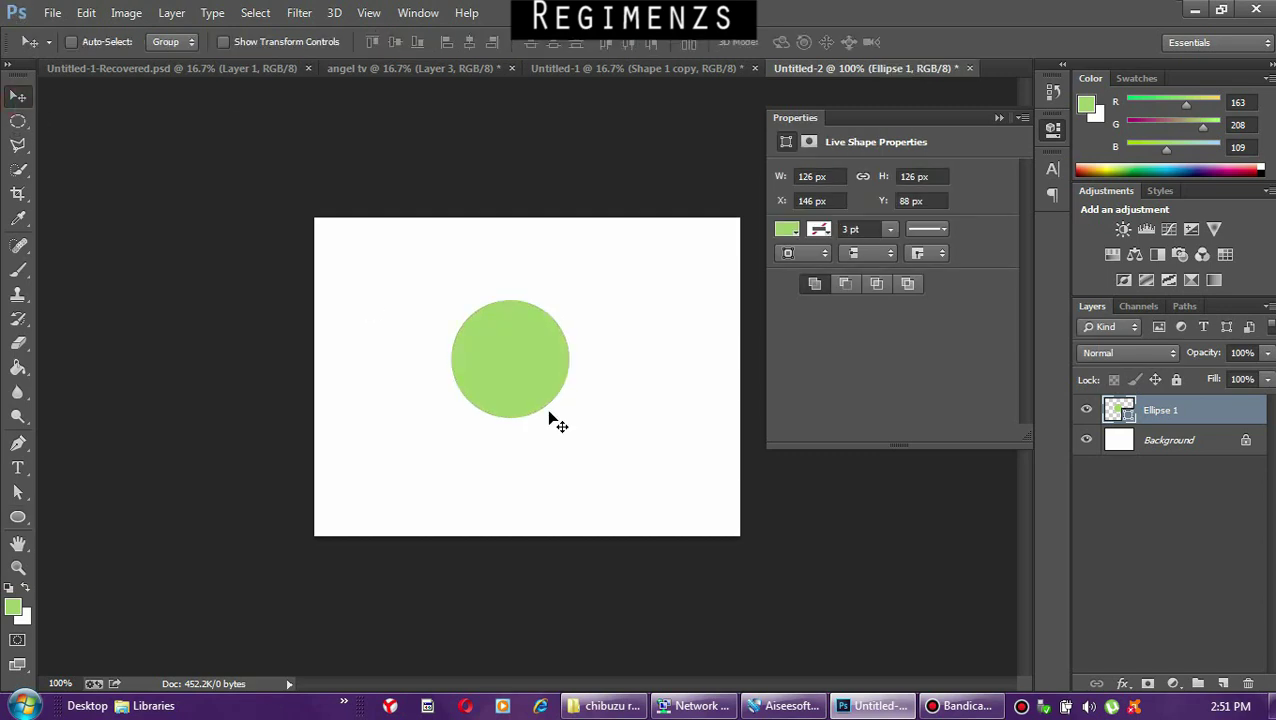
{"action": "left_click_drag", "start_coordinate": [509, 326], "coordinate": [530, 336]}
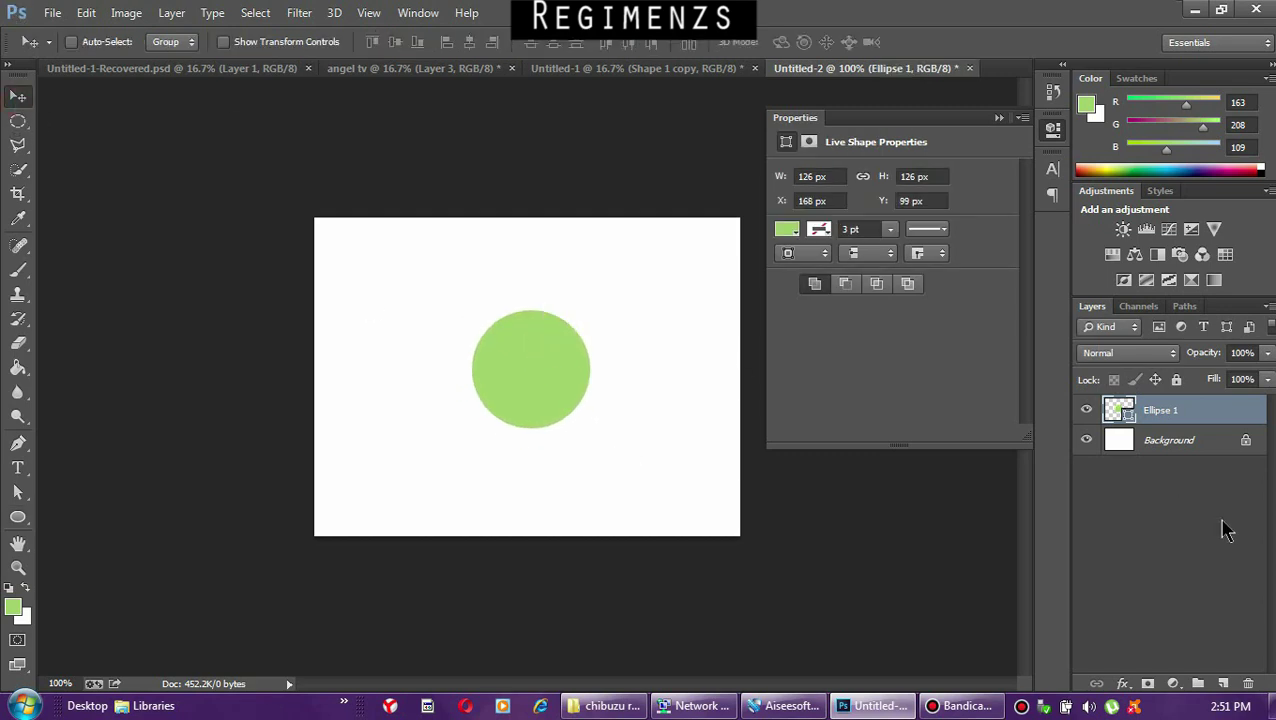
{"action": "right_click", "coordinate": [1181, 410]}
{"action": "left_click", "coordinate": [835, 265]}
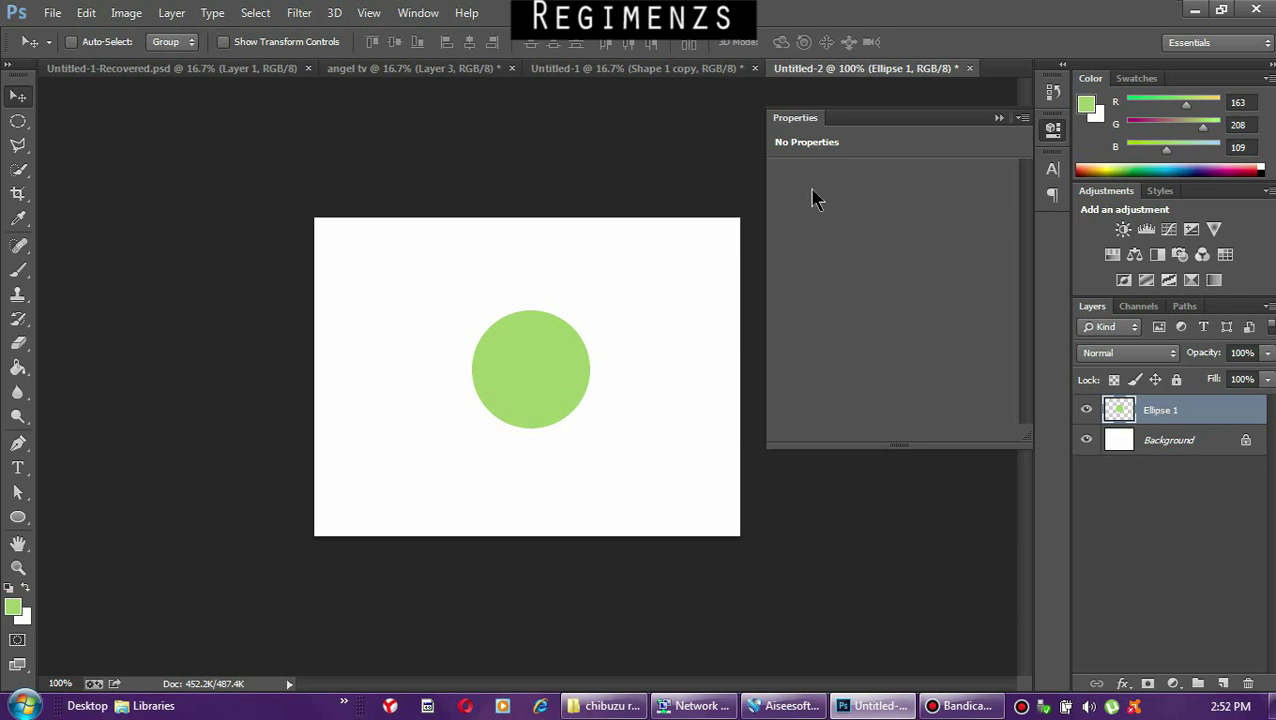
Replace the styles with the Glass Buttons set and apply the blue glass style to the circle.
{"action": "left_click", "coordinate": [436, 13]}
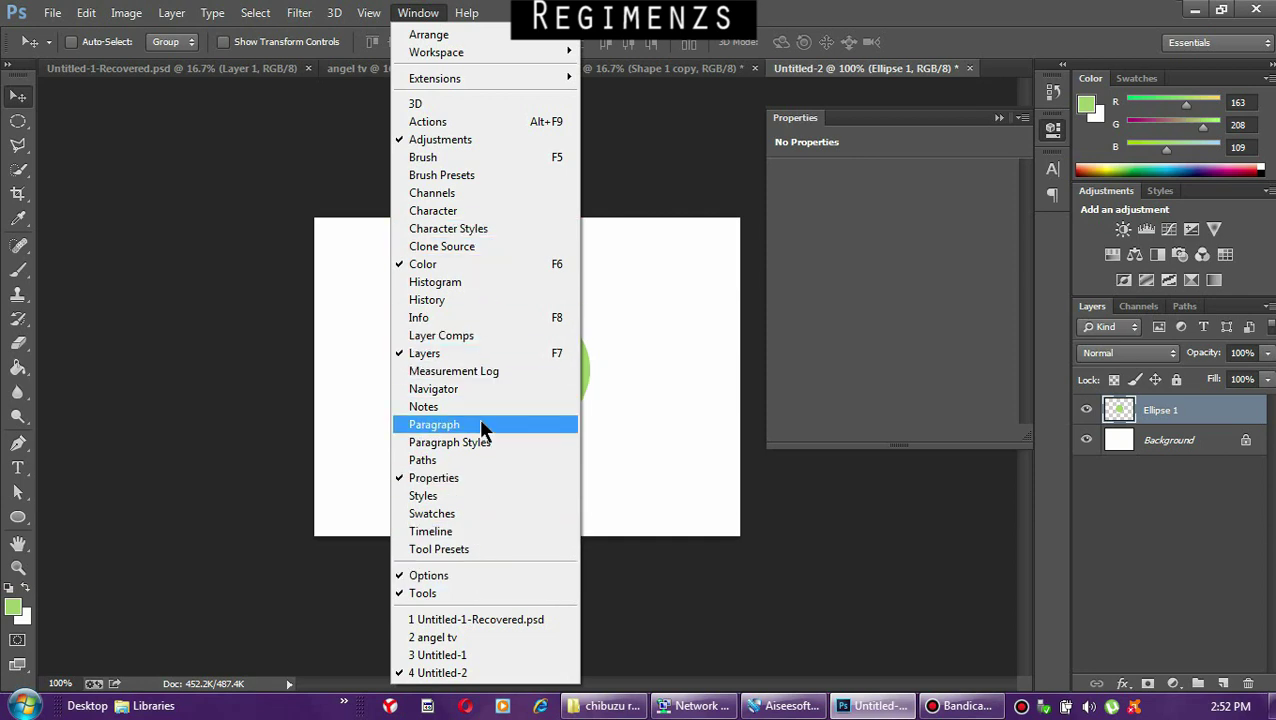
{"action": "left_click", "coordinate": [450, 496]}
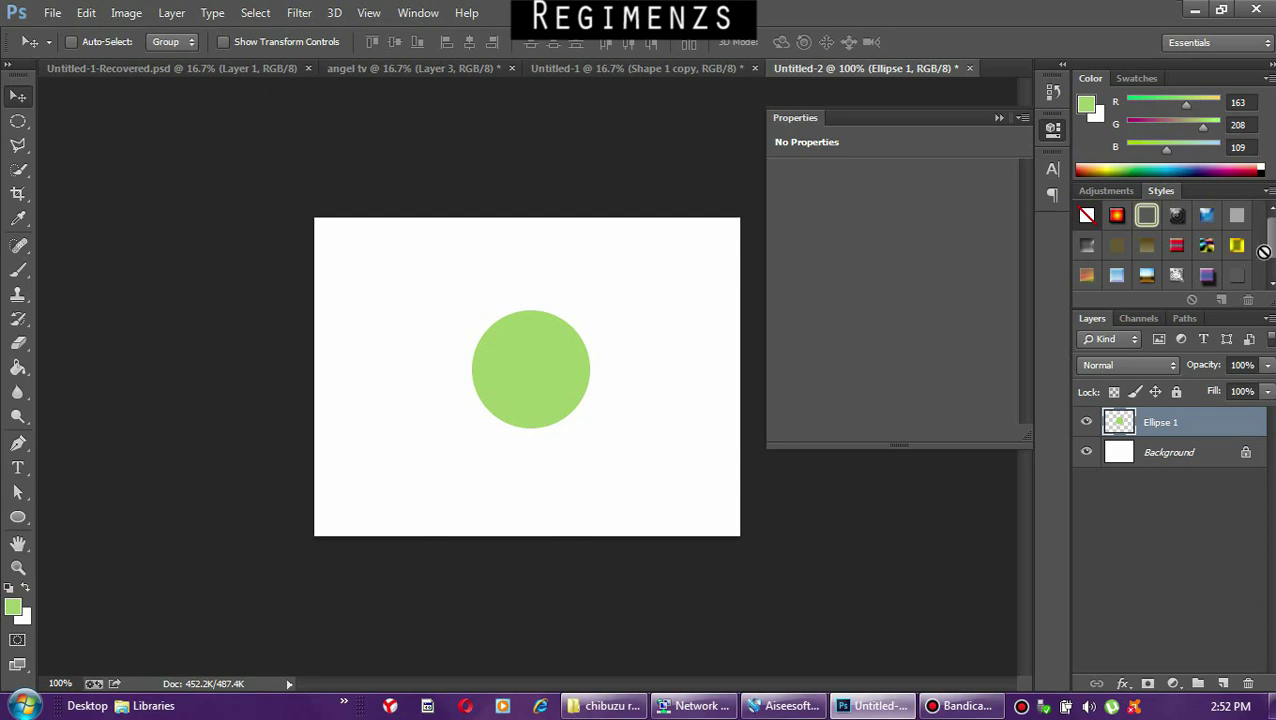
{"action": "left_click", "coordinate": [1267, 191]}
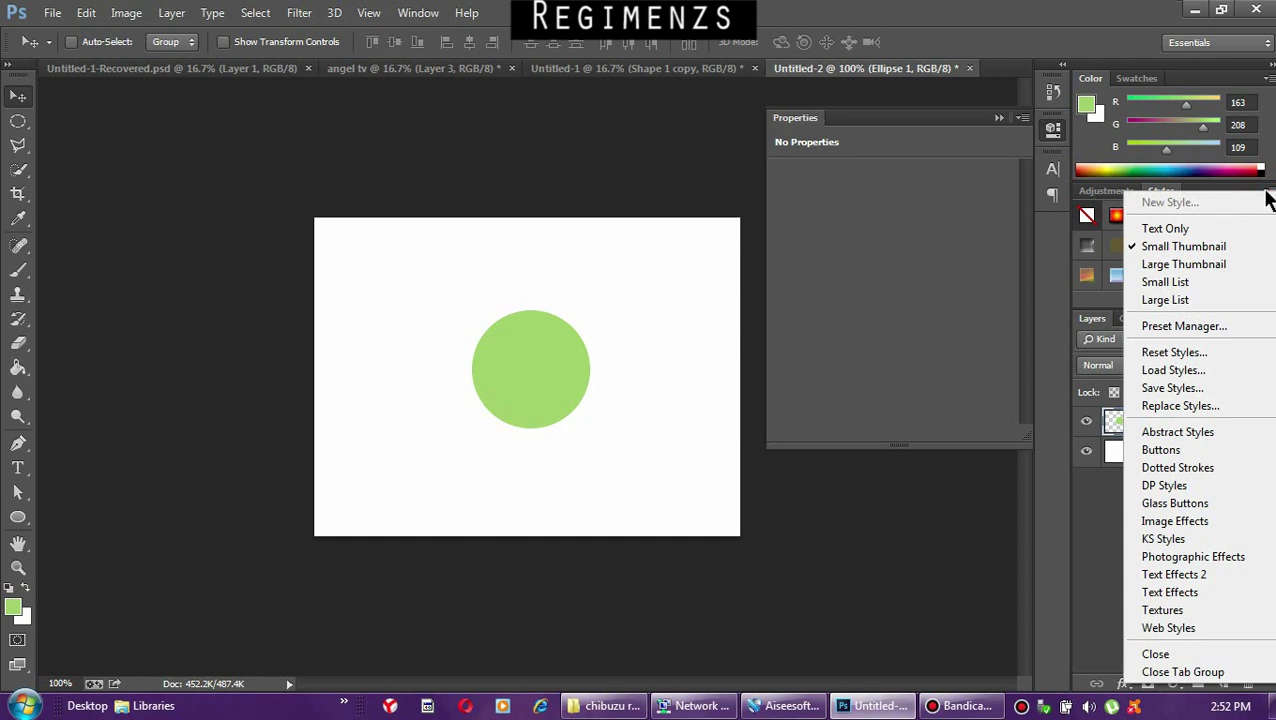
{"action": "left_click", "coordinate": [1173, 503]}
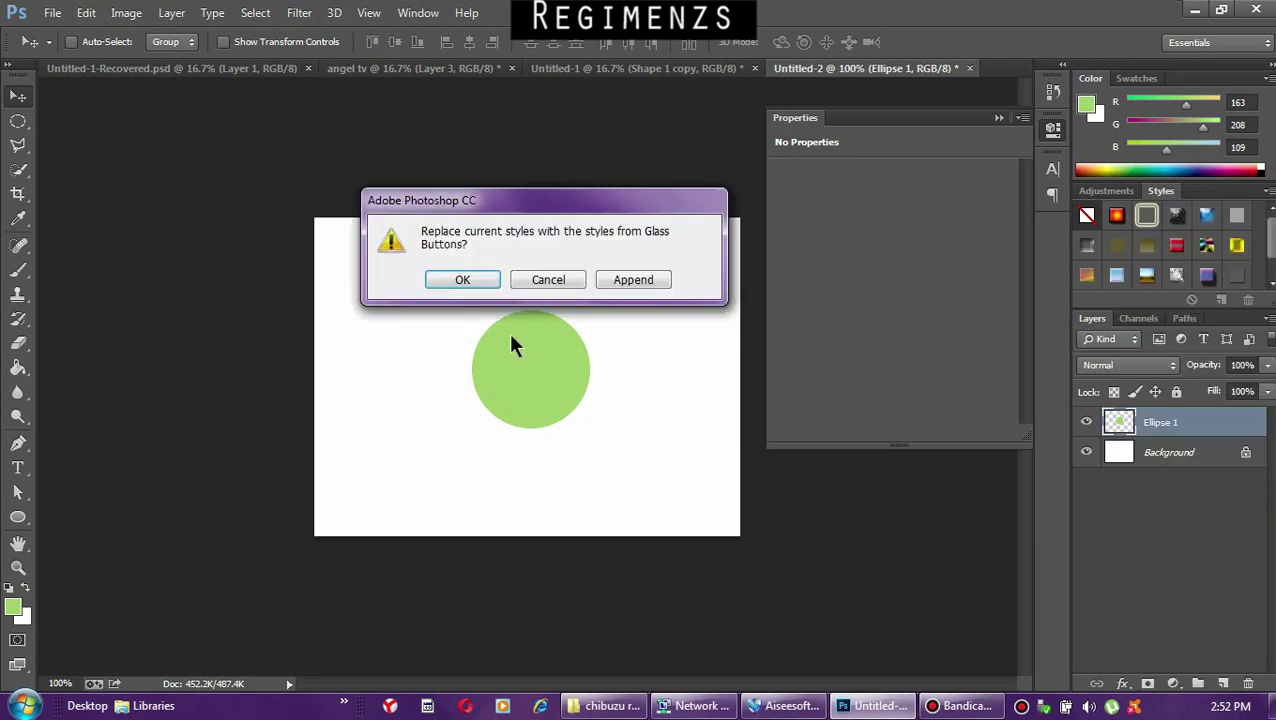
{"action": "left_click", "coordinate": [447, 282]}
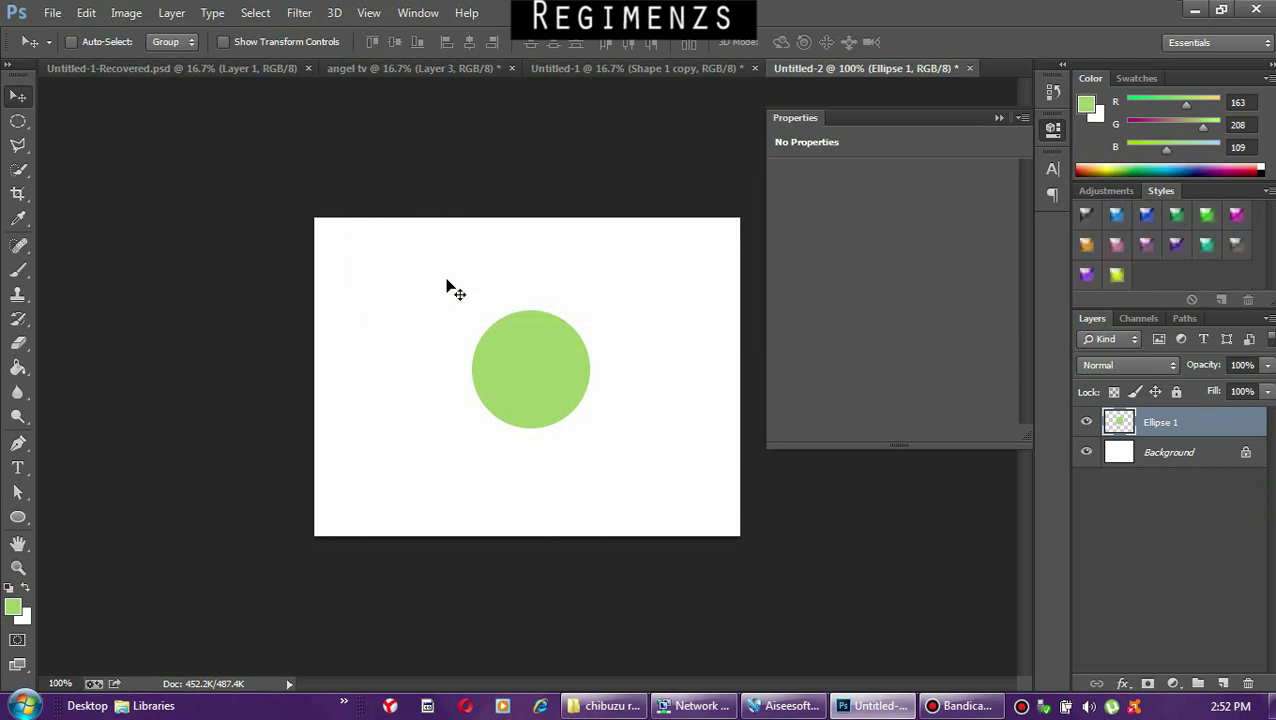
{"action": "left_click", "coordinate": [1147, 214]}
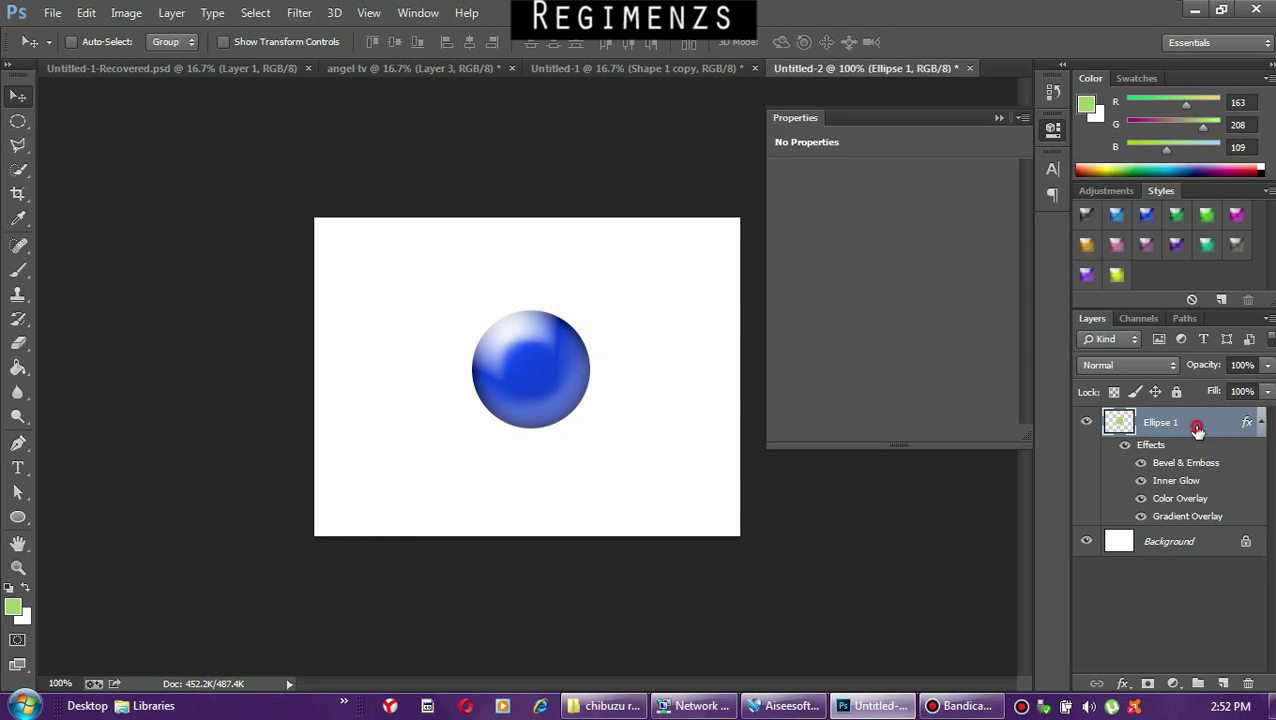
Duplicate Ellipse 1, offset the copy right, and delete its right side with a rectangular selection.
{"action": "left_click_drag", "start_coordinate": [1195, 425], "coordinate": [1222, 683]}
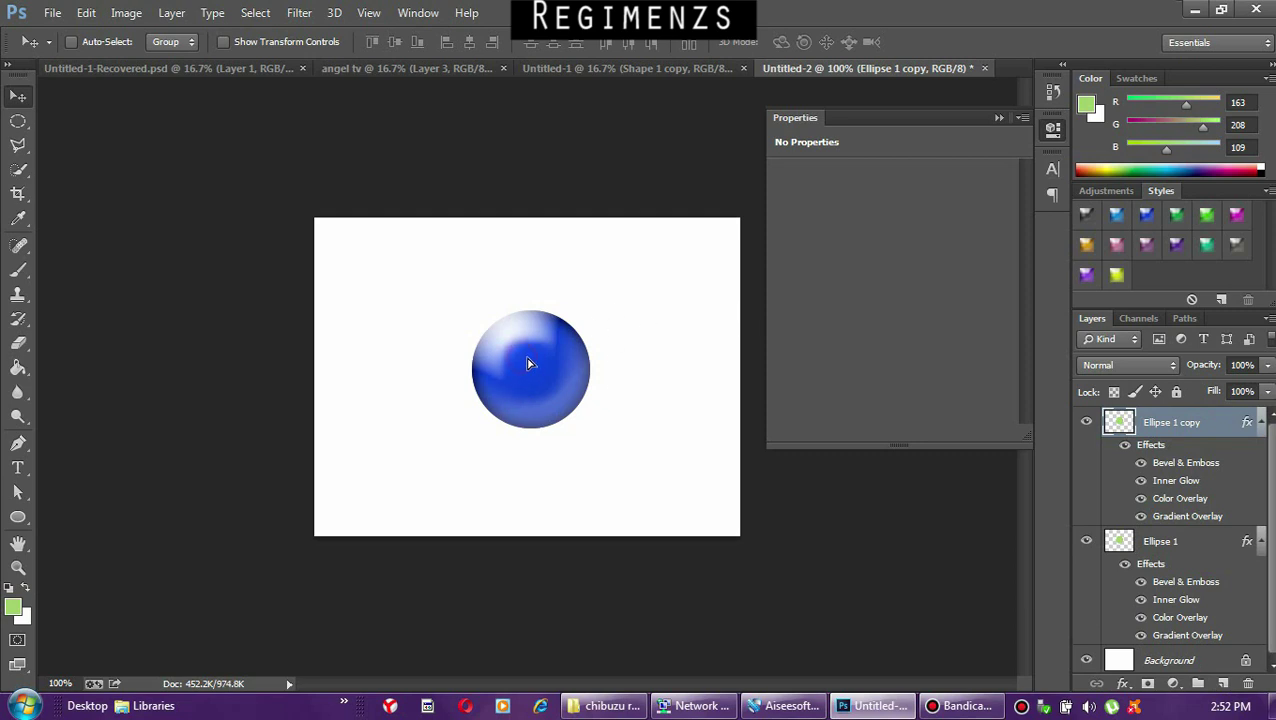
{"action": "left_click_drag", "start_coordinate": [527, 359], "coordinate": [547, 364]}
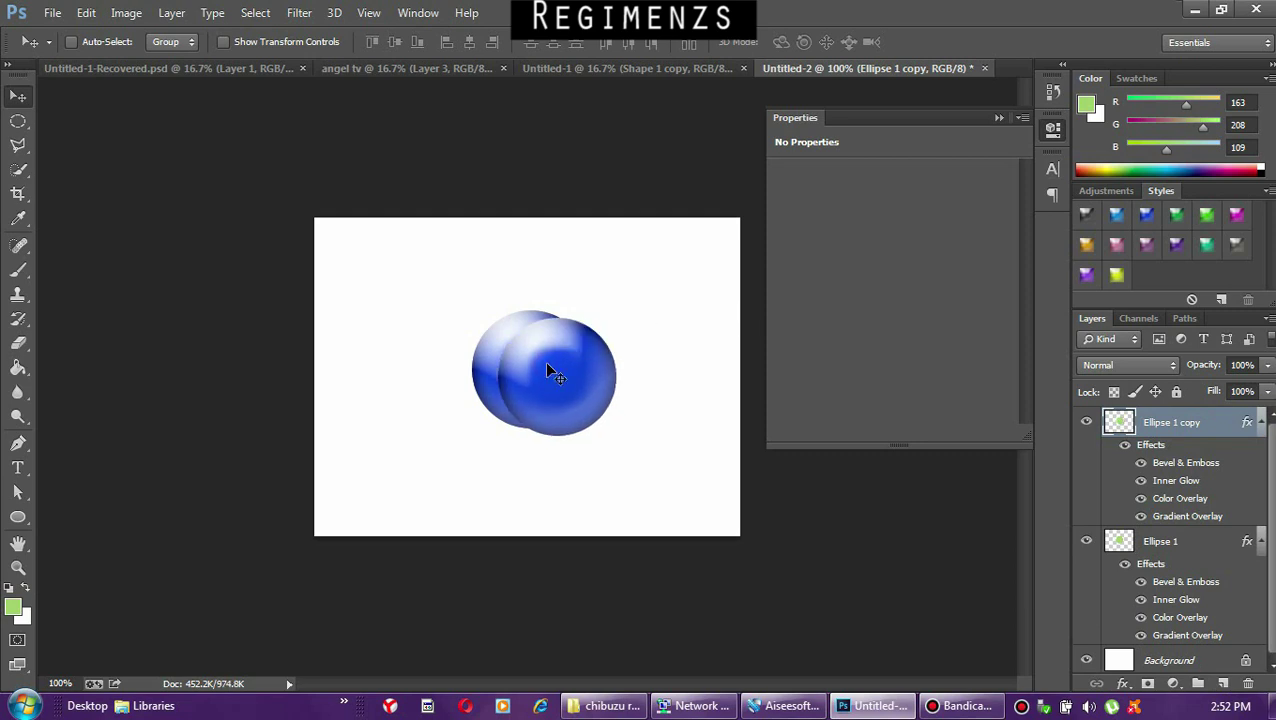
{"action": "left_click", "coordinate": [17, 122]}
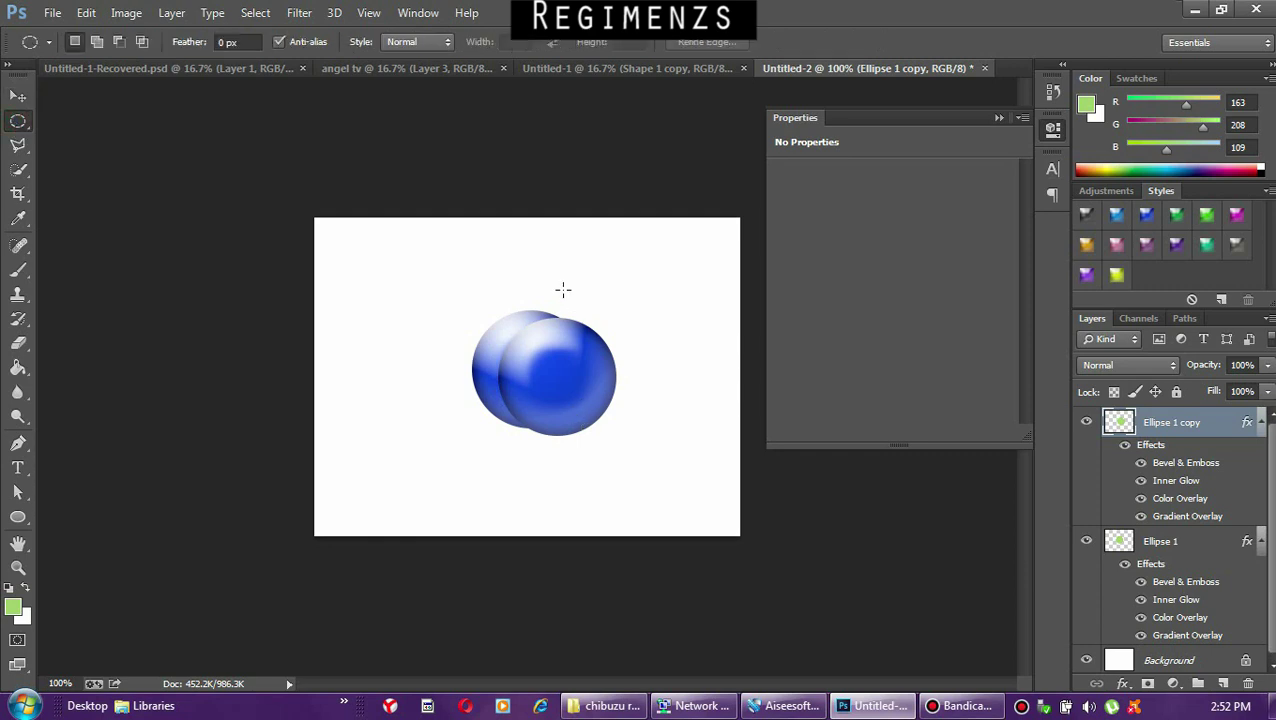
{"action": "right_click", "coordinate": [17, 122]}
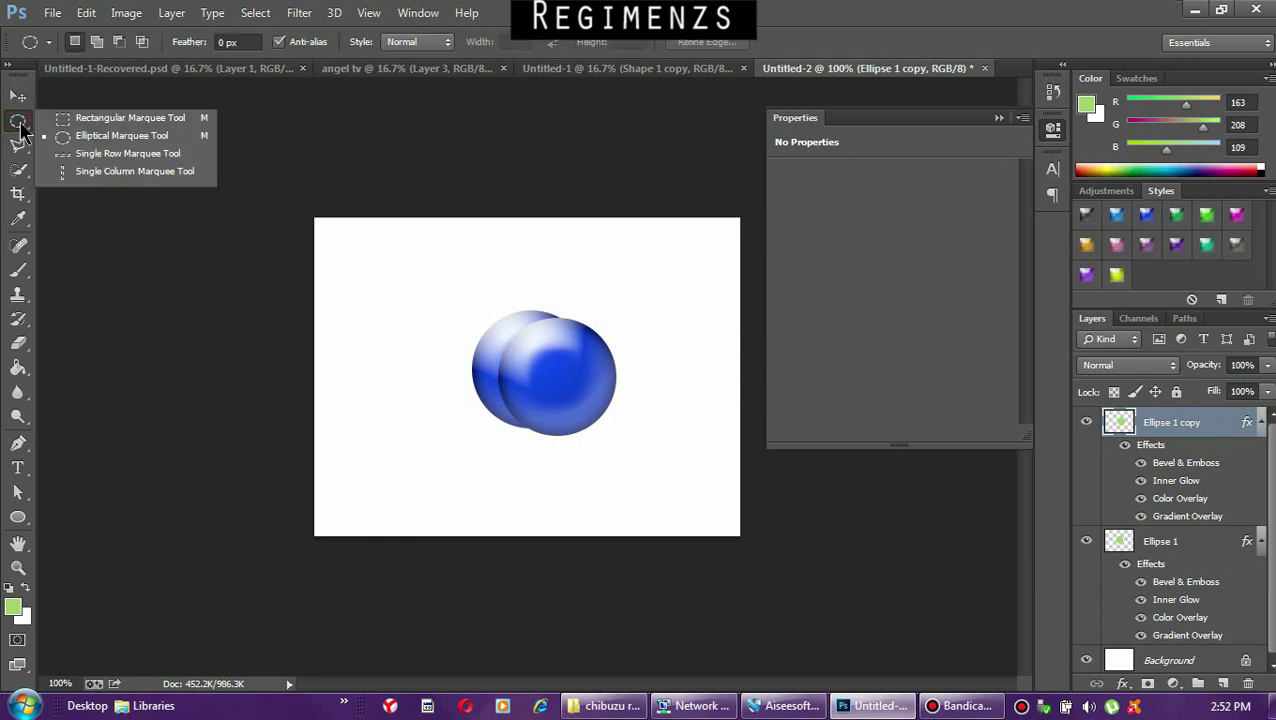
{"action": "left_click", "coordinate": [60, 122]}
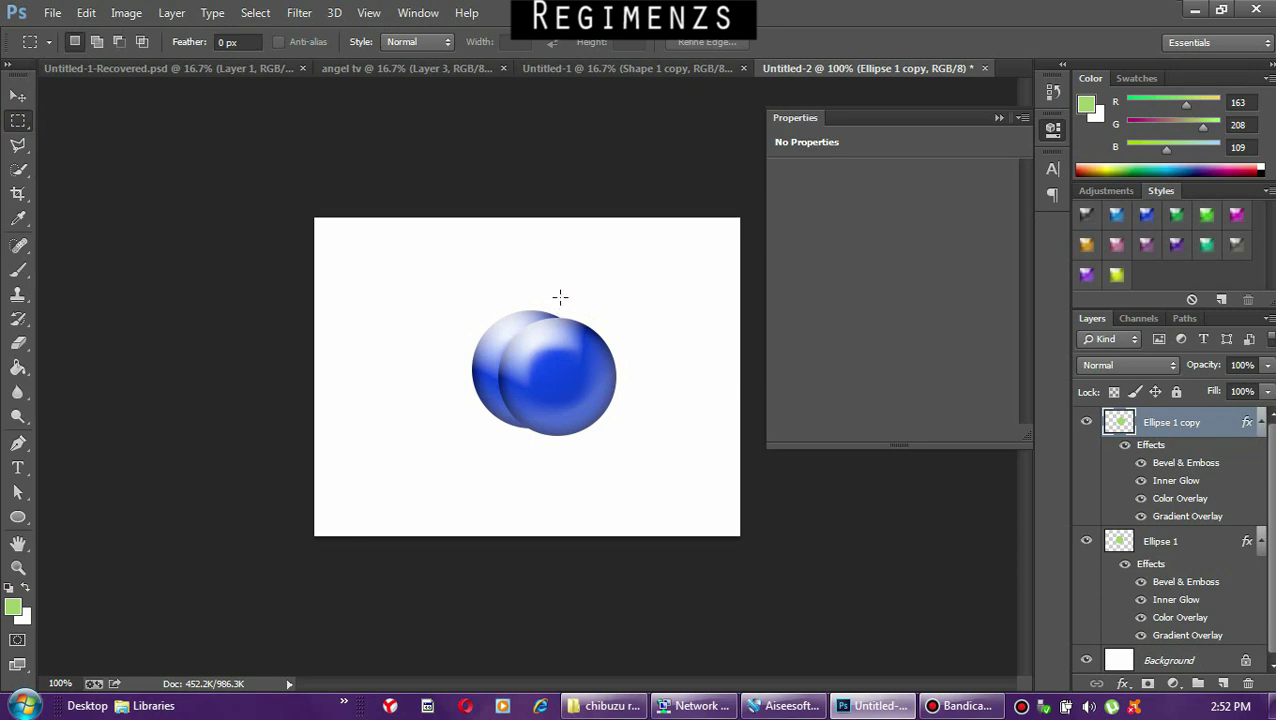
{"action": "left_click_drag", "start_coordinate": [560, 297], "coordinate": [617, 452]}
{"action": "key", "text": "Delete"}
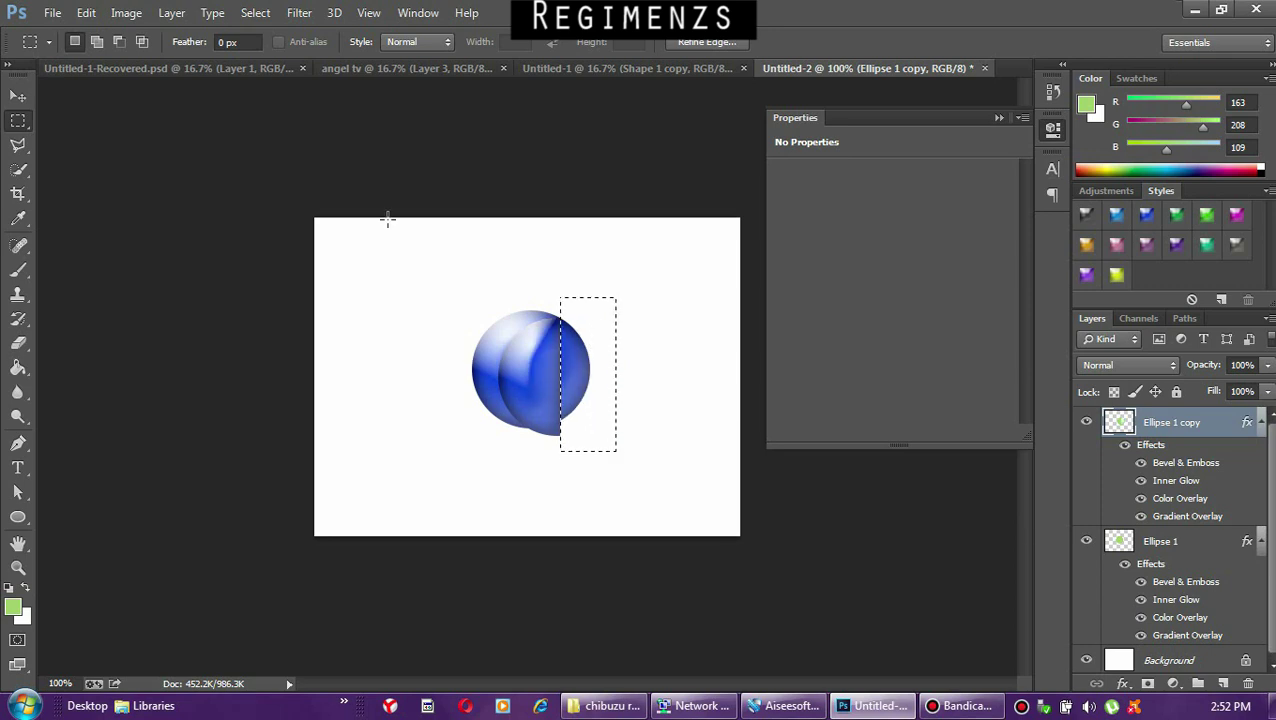
{"action": "key", "text": "ctrl+d"}
Give Ellipse 1 copy the grey glass style and align it over the blue ball.
{"action": "left_click", "coordinate": [18, 96]}
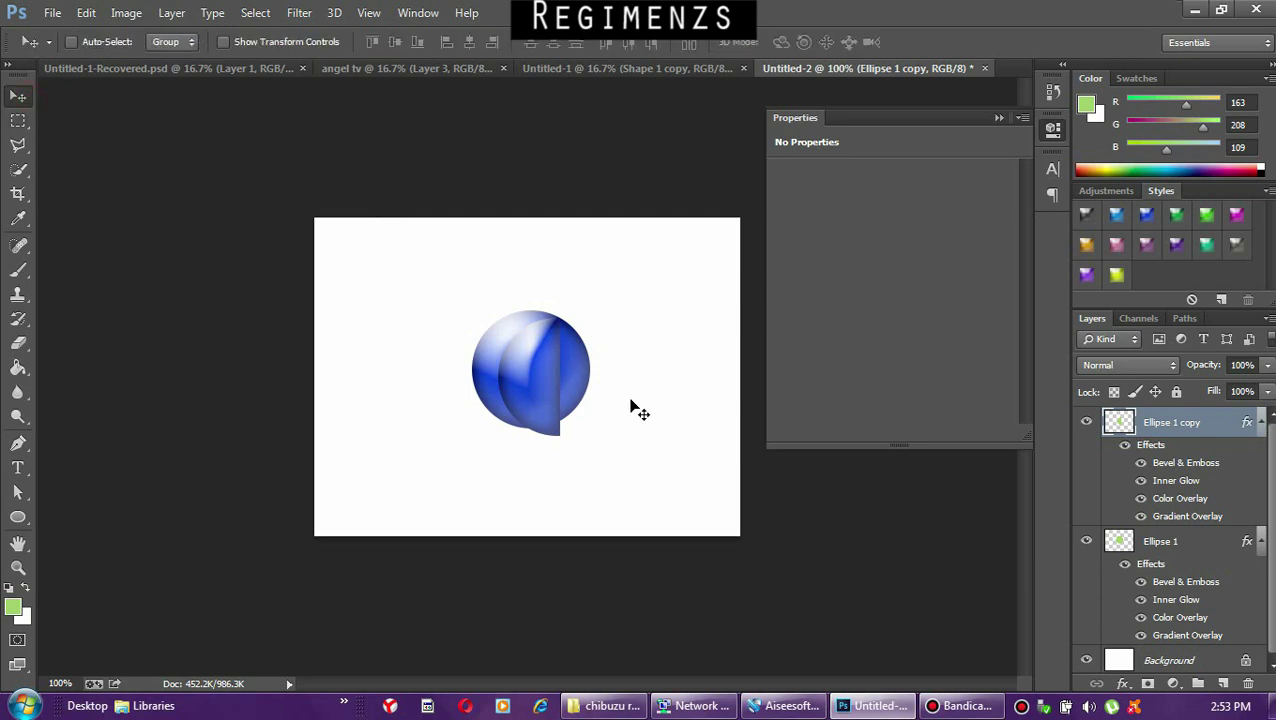
{"action": "left_click", "coordinate": [1088, 216]}
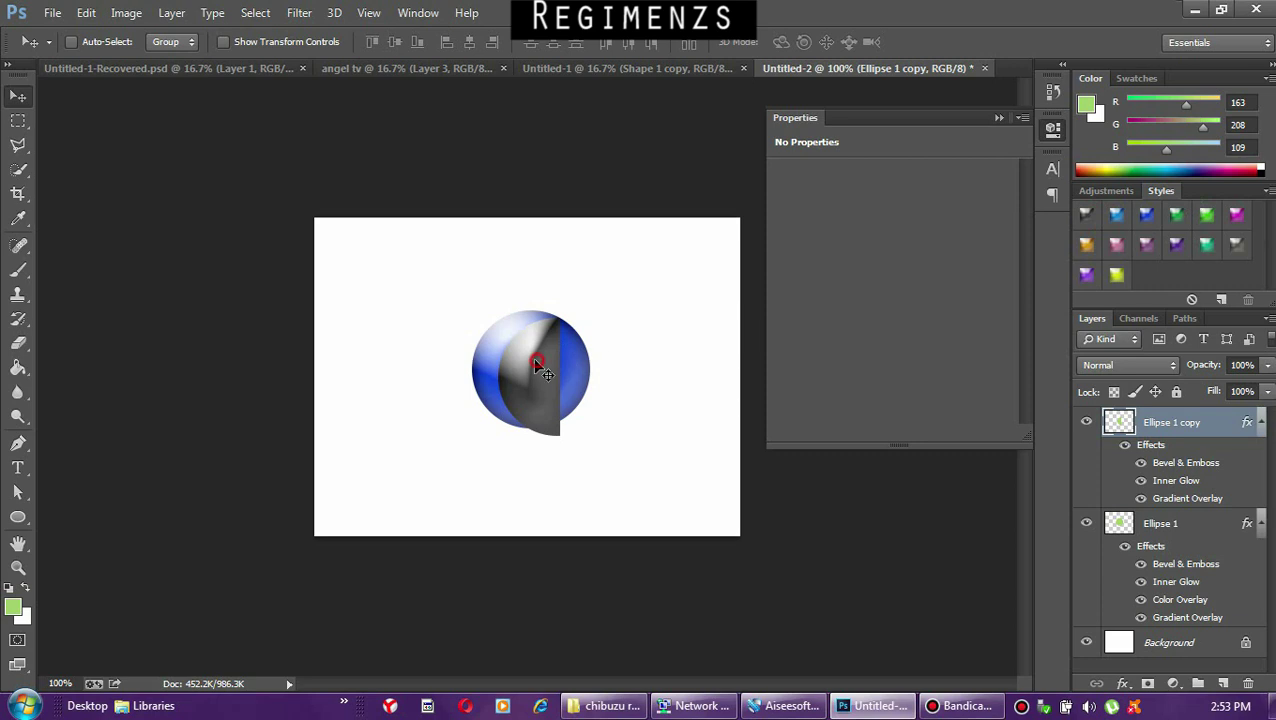
{"action": "left_click_drag", "start_coordinate": [536, 364], "coordinate": [509, 356]}
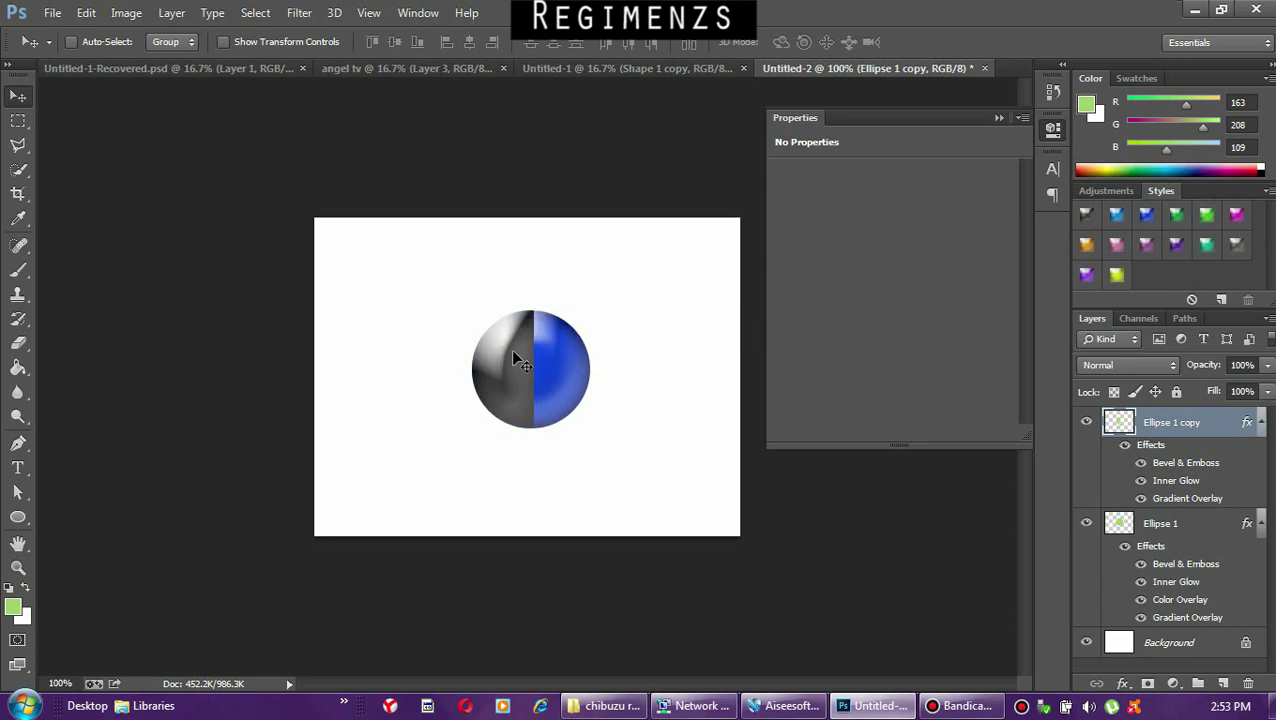
Set the text colour to white (#ffffff) and start a text layer on the grey half.
{"action": "left_click", "coordinate": [18, 468]}
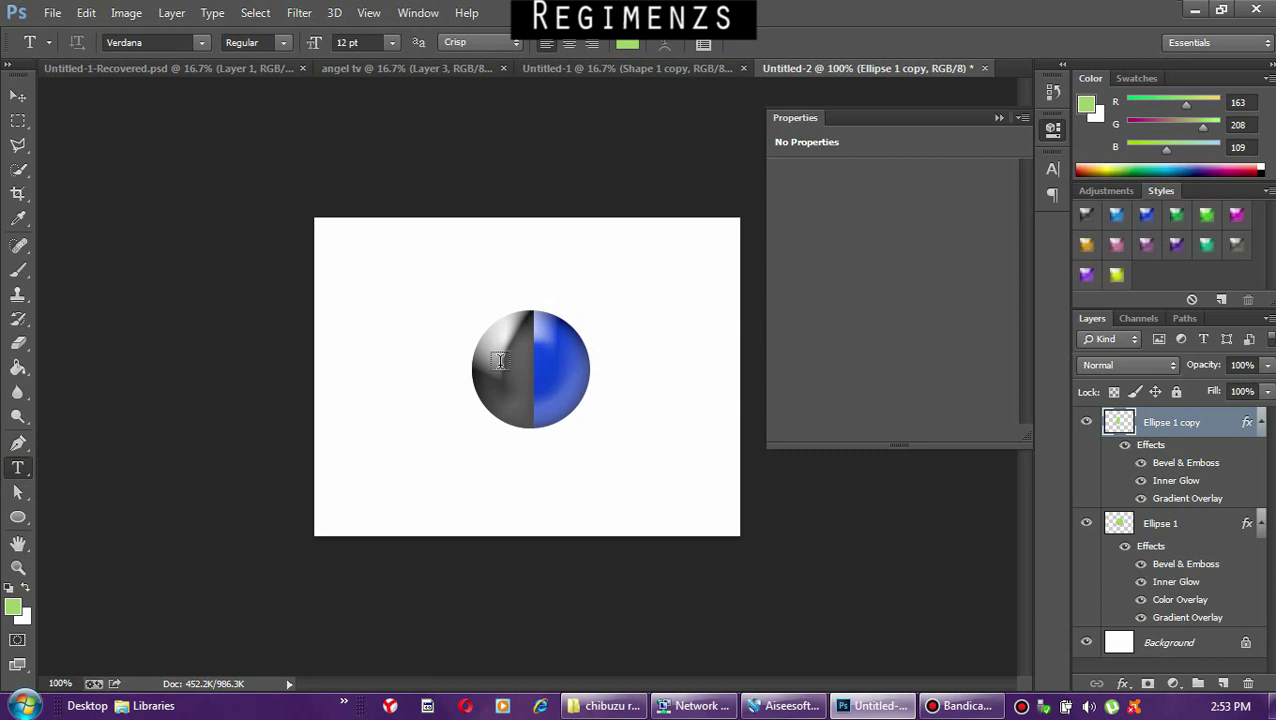
{"action": "left_click", "coordinate": [627, 43]}
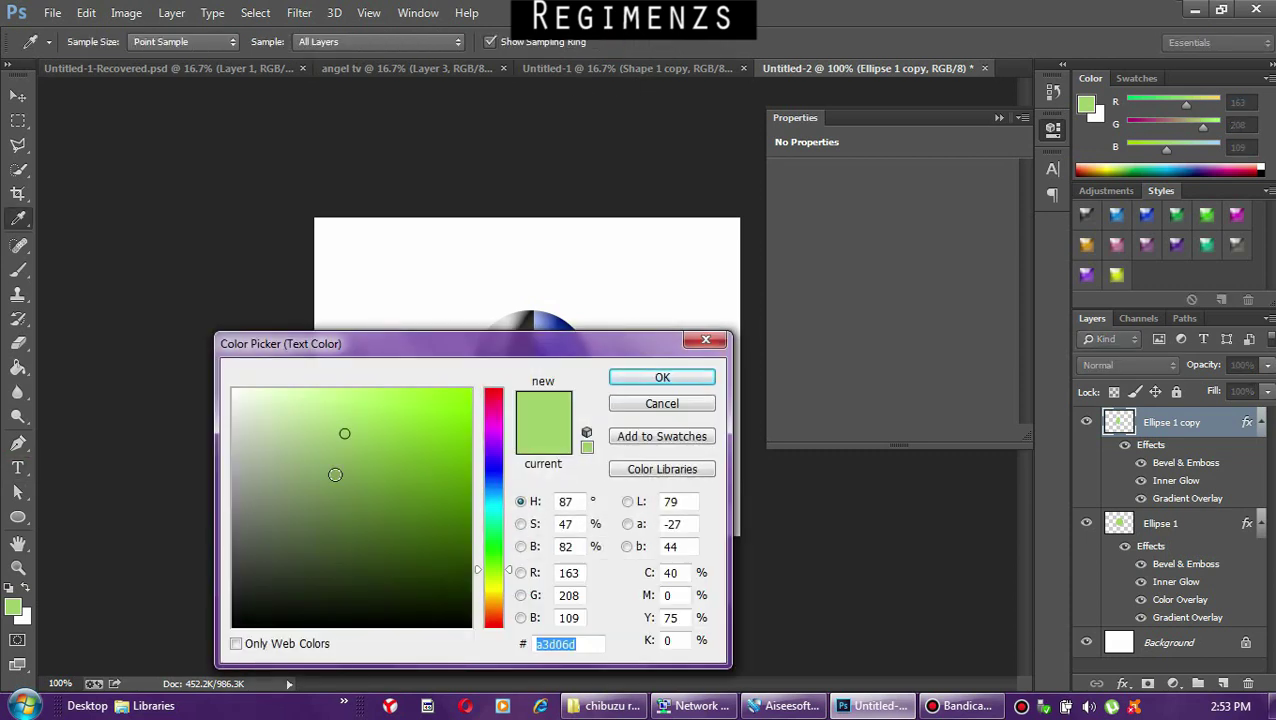
{"action": "left_click_drag", "start_coordinate": [285, 410], "coordinate": [177, 348]}
{"action": "left_click", "coordinate": [668, 378]}
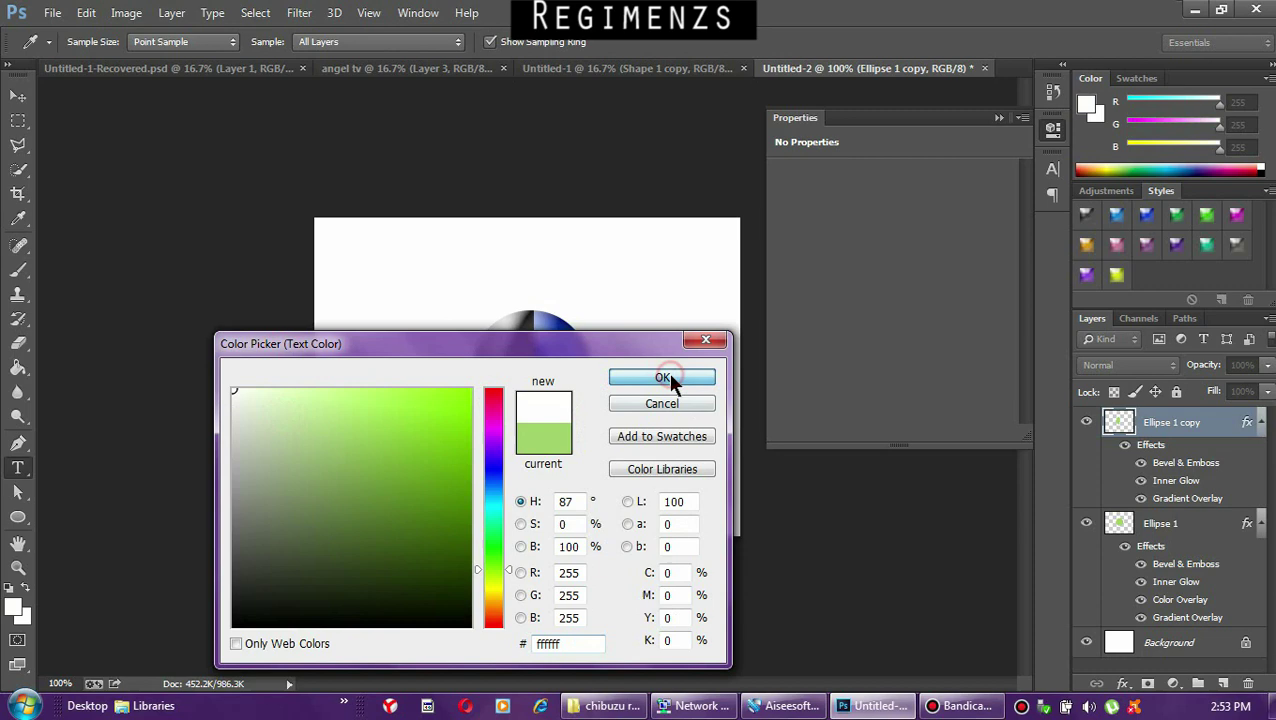
{"action": "left_click", "coordinate": [504, 366]}
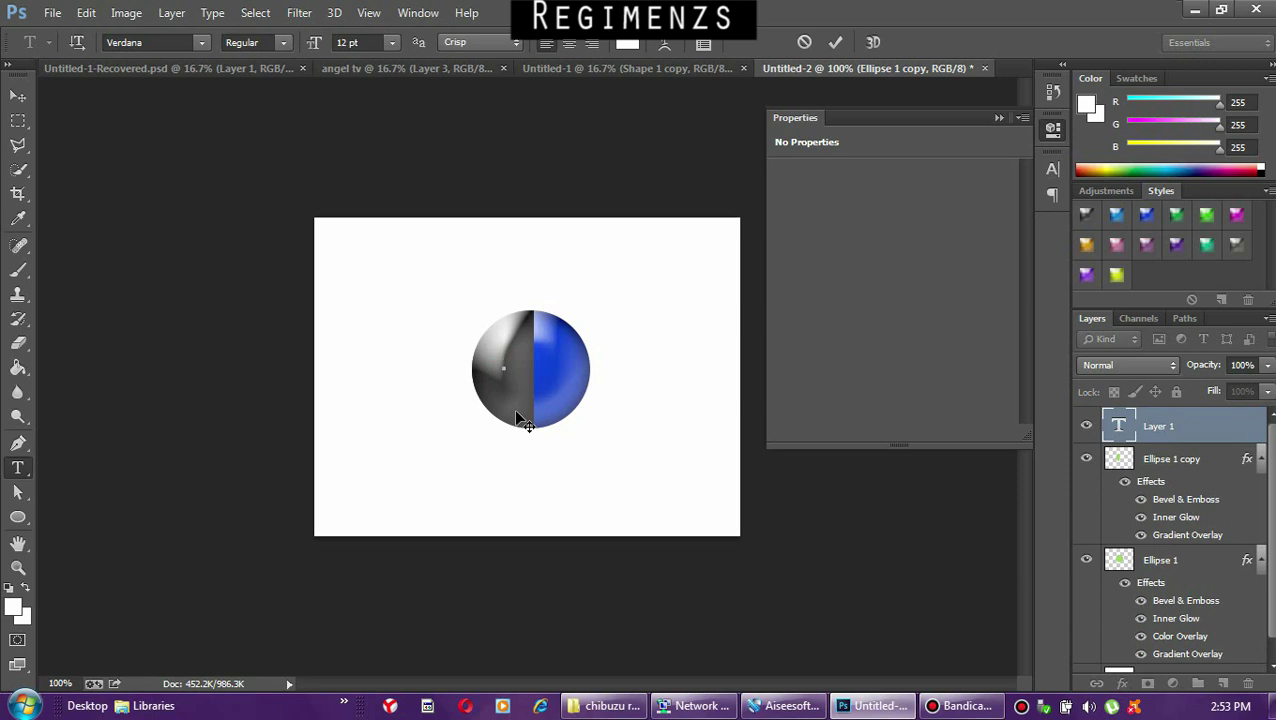
Free-transform the white B larger and taller so it fills the ball, centred over the split.
{"action": "type", "text": "a"}
{"action": "key", "text": "BackSpace"}
{"action": "left_click", "coordinate": [18, 96]}
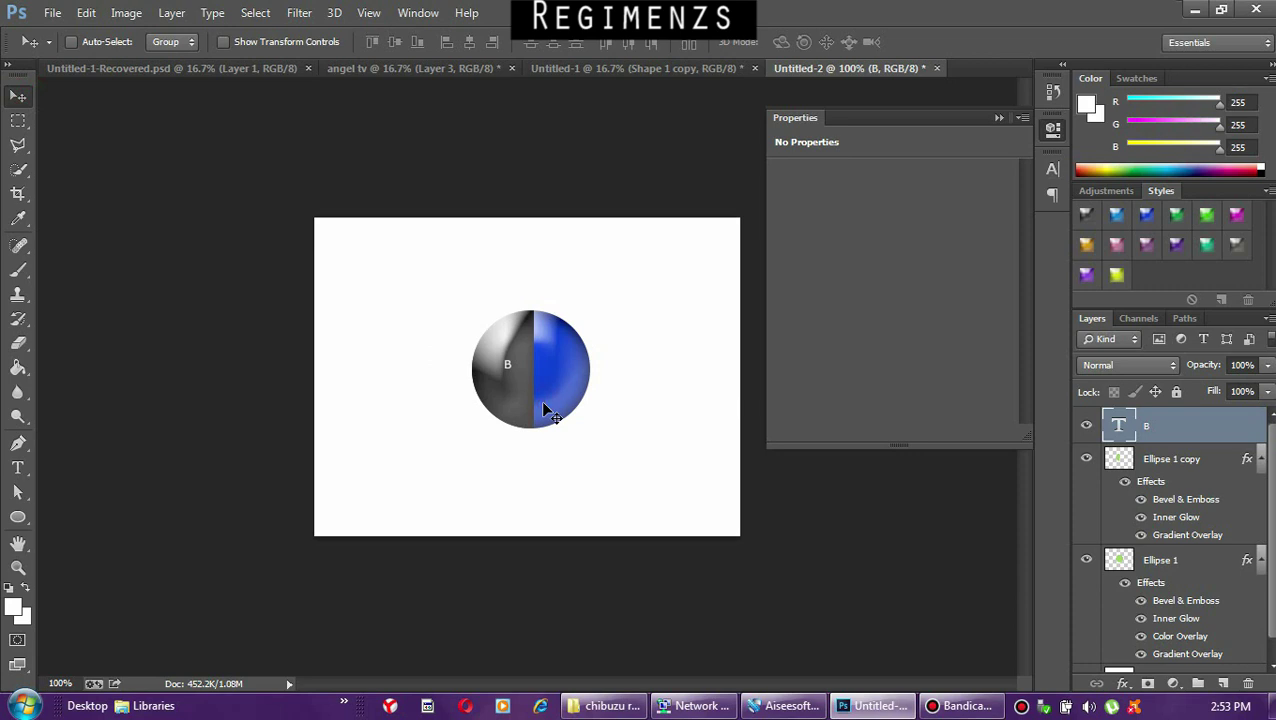
{"action": "key", "text": "ctrl+t"}
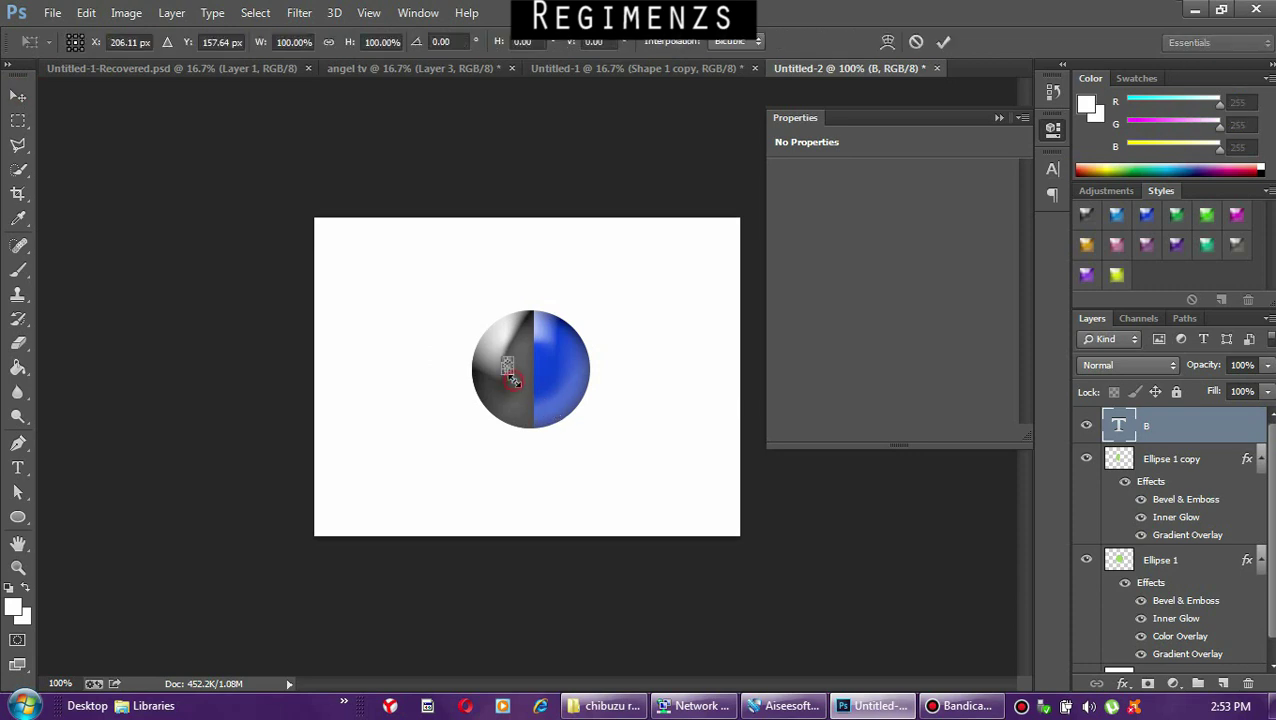
{"action": "left_click_drag", "start_coordinate": [512, 380], "coordinate": [558, 455]}
{"action": "left_click_drag", "start_coordinate": [538, 400], "coordinate": [537, 373]}
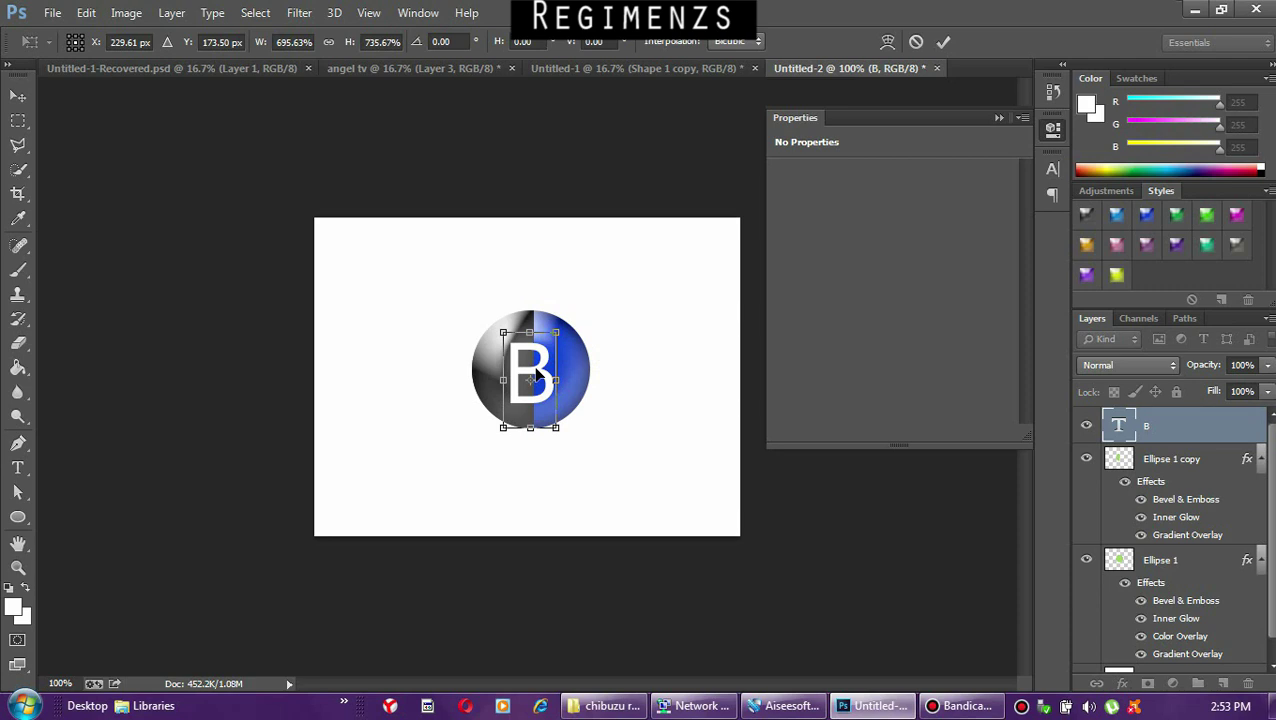
{"action": "left_click_drag", "start_coordinate": [559, 329], "coordinate": [574, 320]}
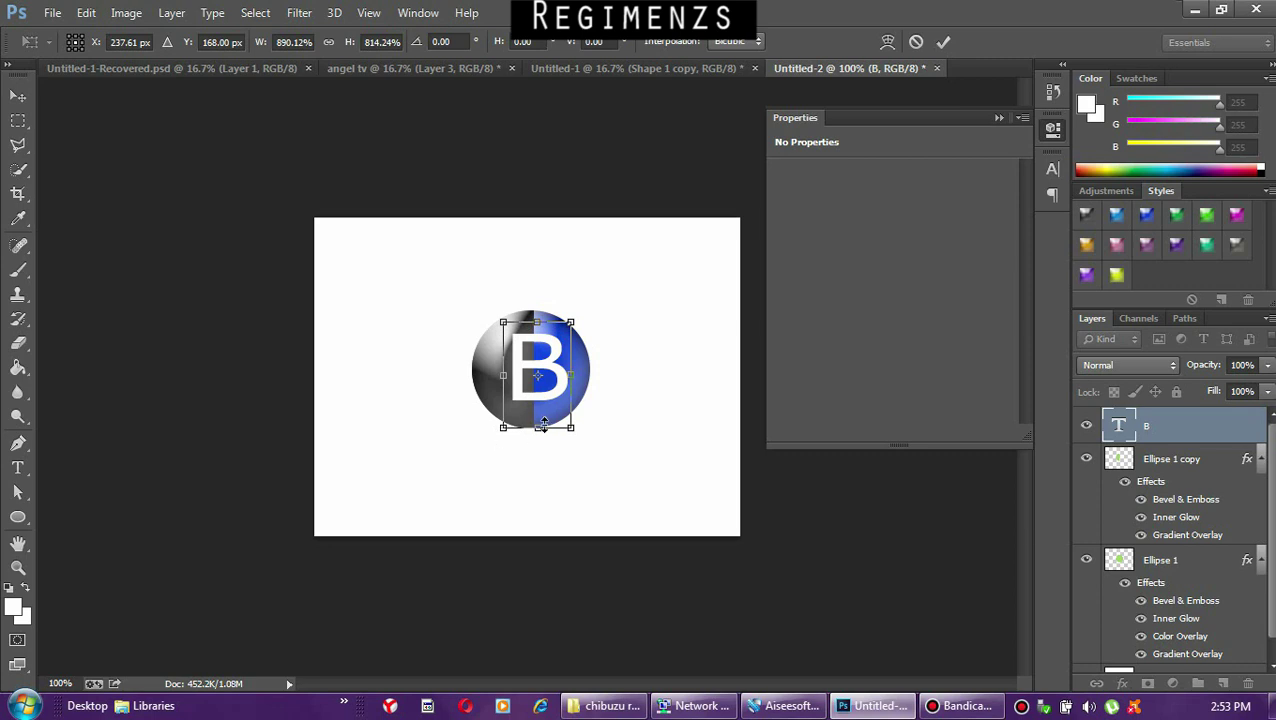
{"action": "left_click_drag", "start_coordinate": [541, 428], "coordinate": [541, 437]}
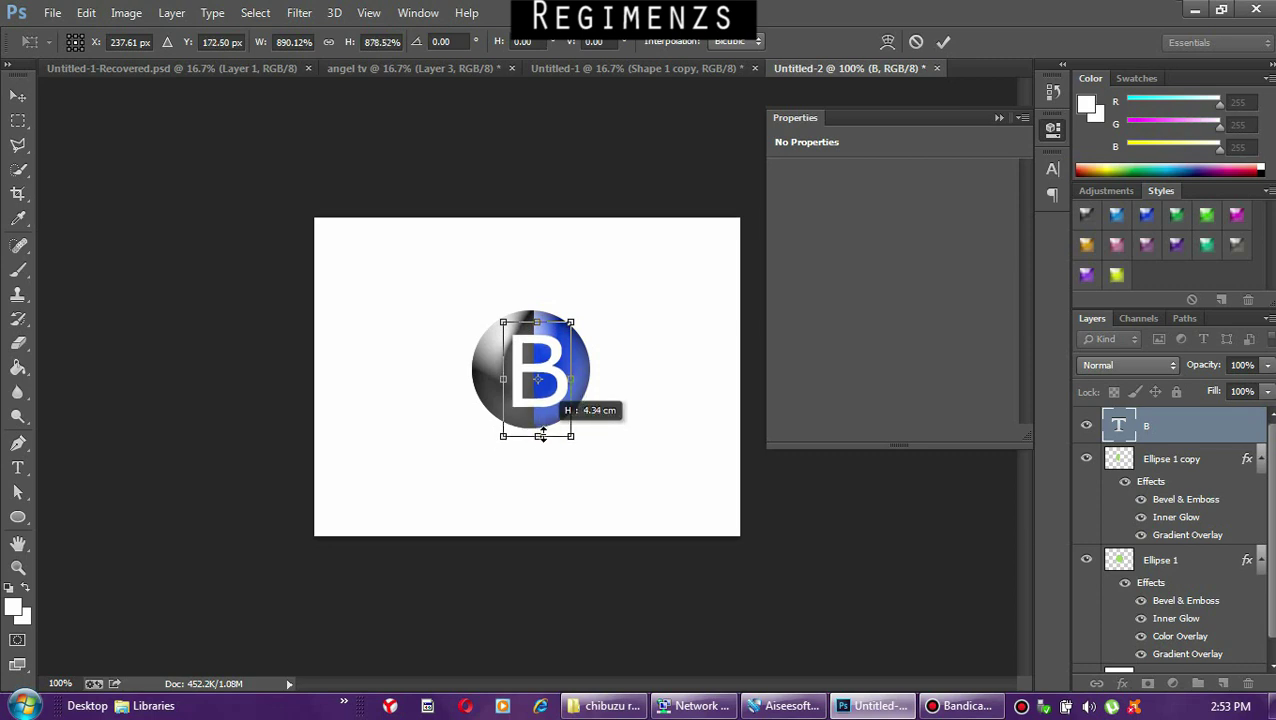
{"action": "key", "text": "Return"}
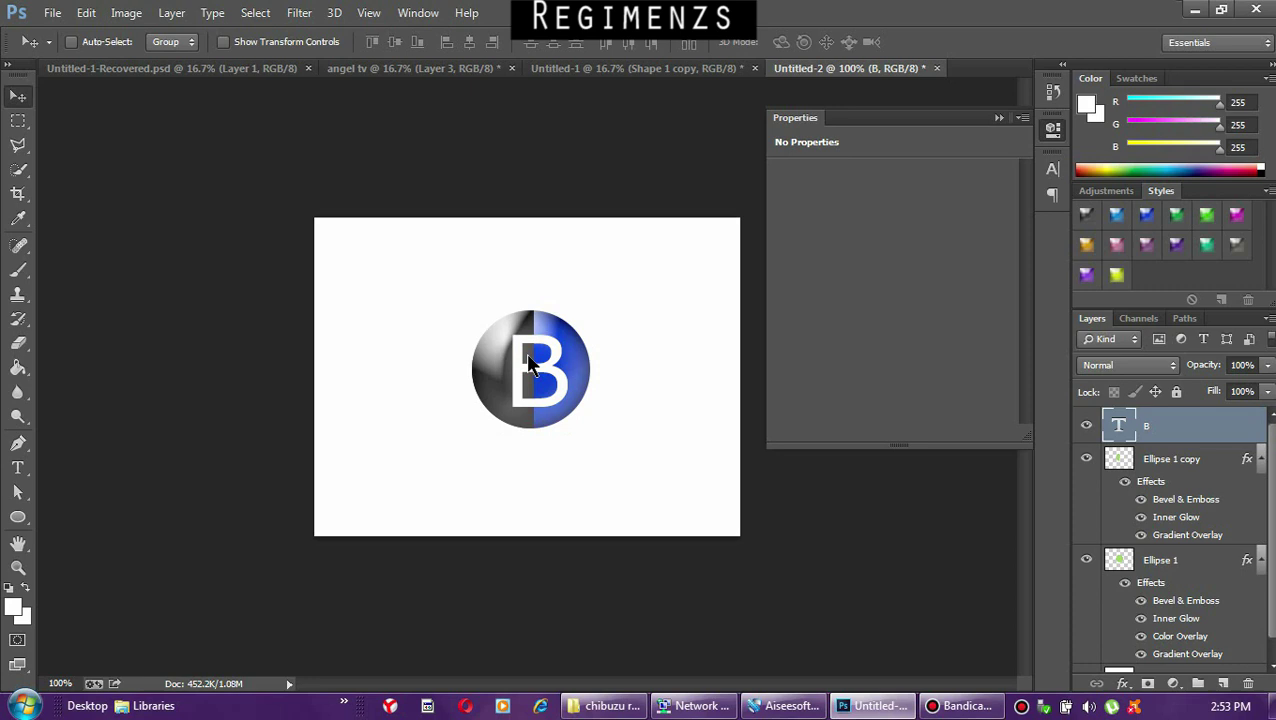
Nudge the B a few pixels left to fine-tune its horizontal position.
{"action": "key", "text": "Left"}
{"action": "key", "text": "Left"}
{"action": "key", "text": "Left"}
{"action": "key", "text": "Left"}
{"action": "key", "text": "Left"}
{"action": "key", "text": "Left"}
{"action": "key", "text": "Left"}
{"action": "key", "text": "Left"}
{"action": "key", "text": "Right"}
{"action": "key", "text": "Right"}
{"action": "key", "text": "Right"}
{"action": "key", "text": "Right"}
{"action": "key", "text": "Left"}
{"action": "key", "text": "Left"}
{"action": "key", "text": "Left"}
{"action": "key", "text": "Left"}
Add a white 3 px Stroke and a Drop Shadow to the B through Blending Options.
{"action": "right_click", "coordinate": [1156, 427]}
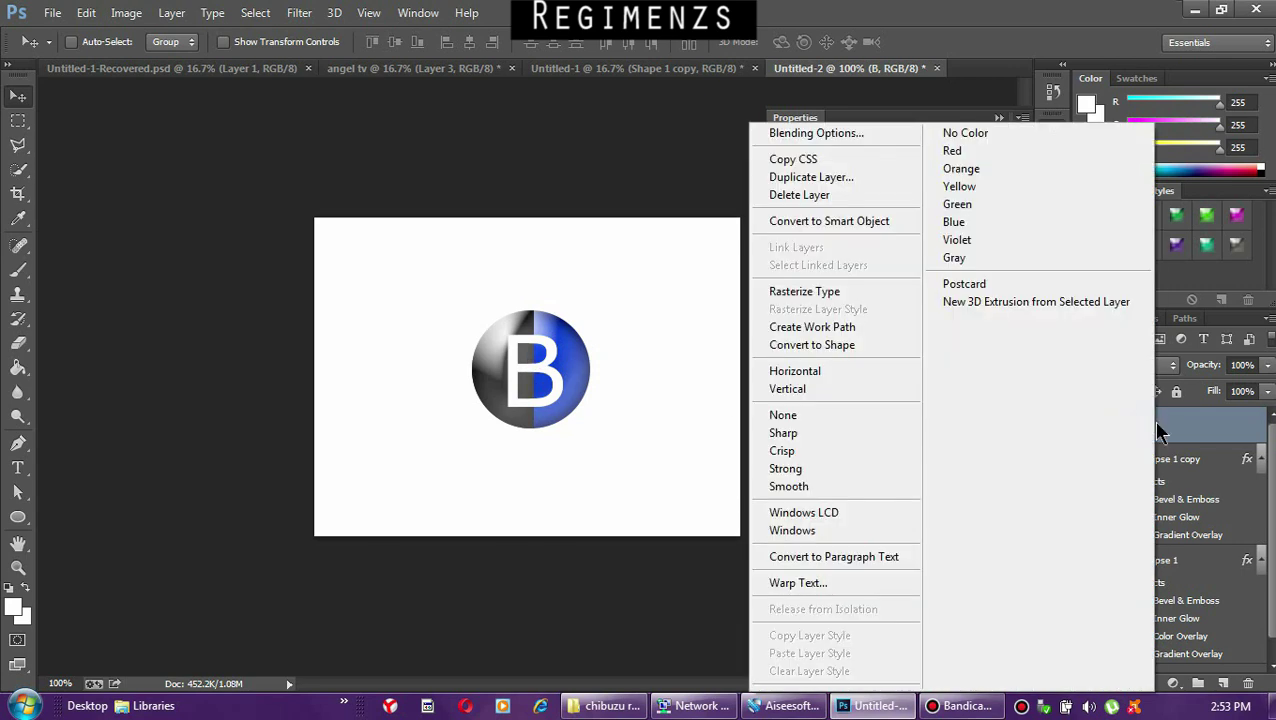
{"action": "left_click", "coordinate": [853, 131]}
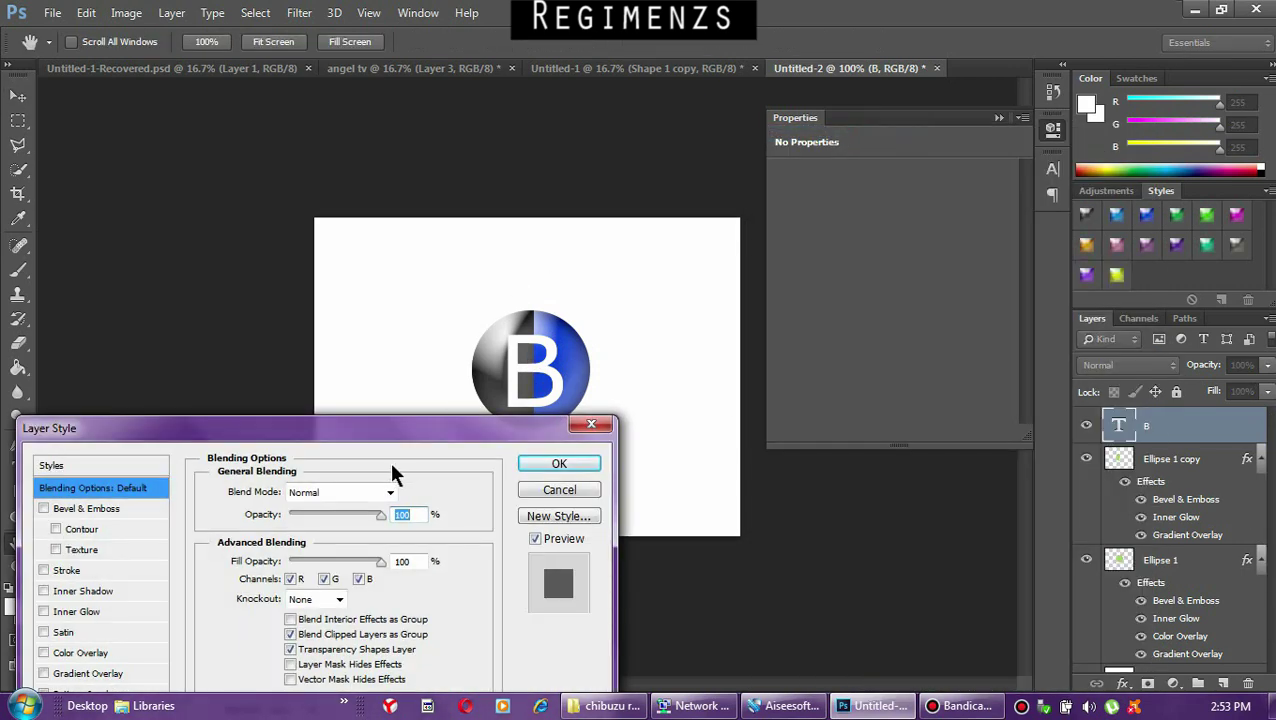
{"action": "left_click_drag", "start_coordinate": [447, 433], "coordinate": [983, 255]}
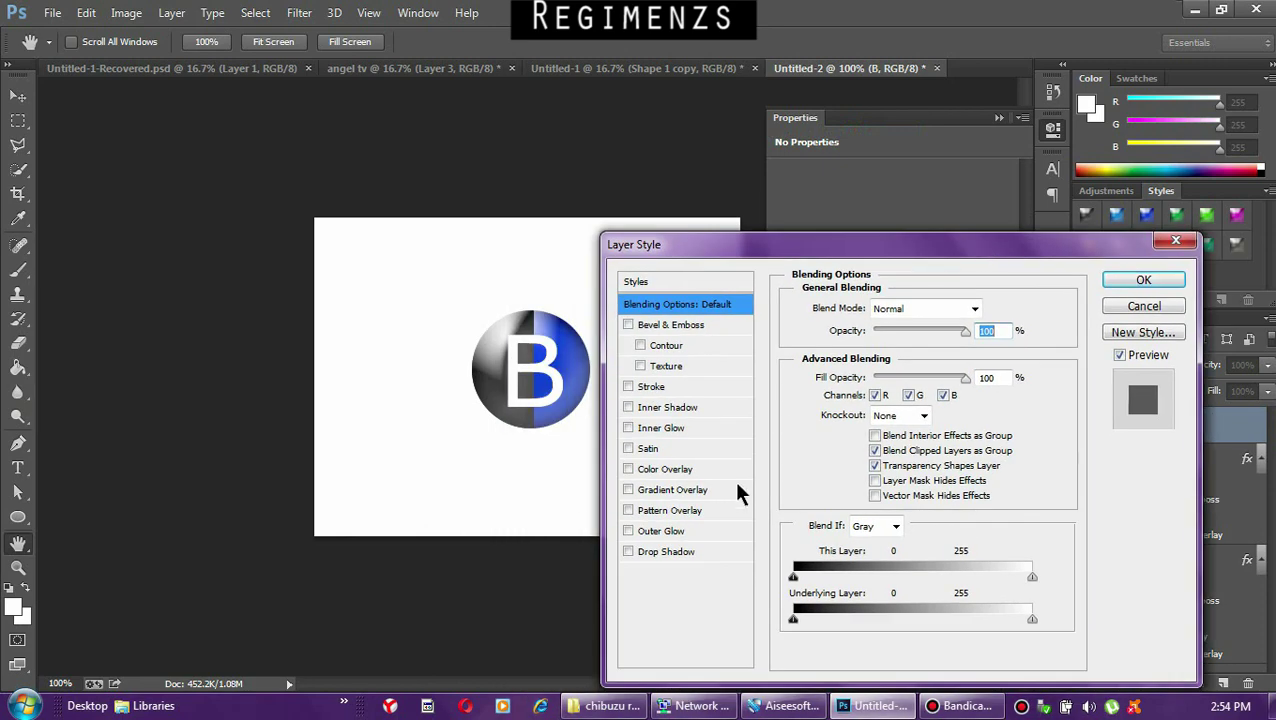
{"action": "left_click", "coordinate": [645, 387]}
{"action": "left_click", "coordinate": [834, 436]}
{"action": "left_click", "coordinate": [313, 443]}
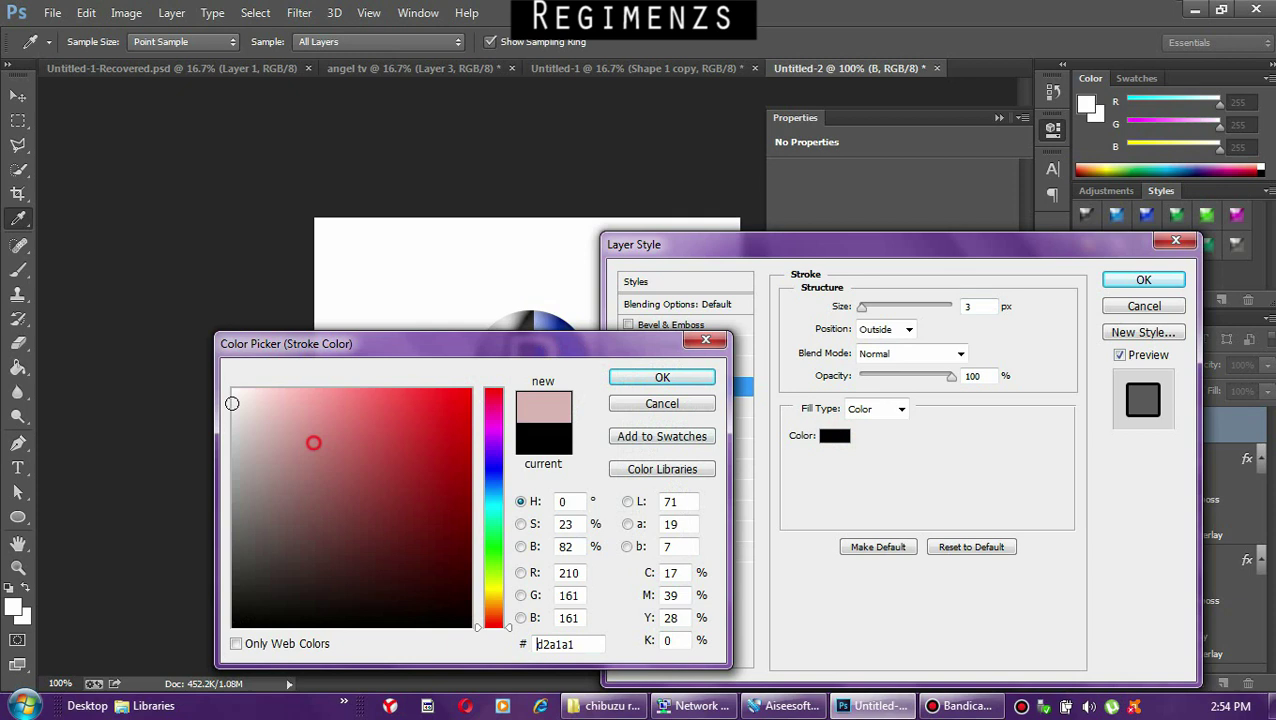
{"action": "left_click", "coordinate": [232, 403]}
{"action": "left_click", "coordinate": [643, 383]}
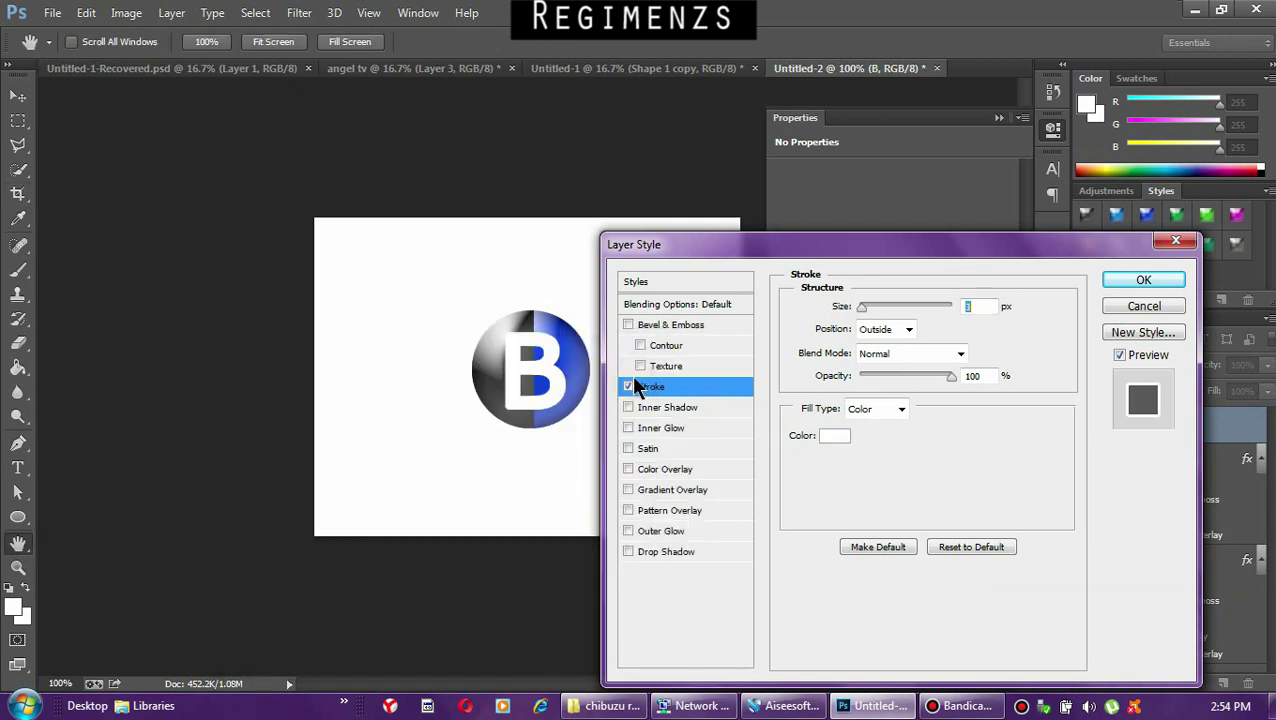
{"action": "left_click", "coordinate": [648, 553]}
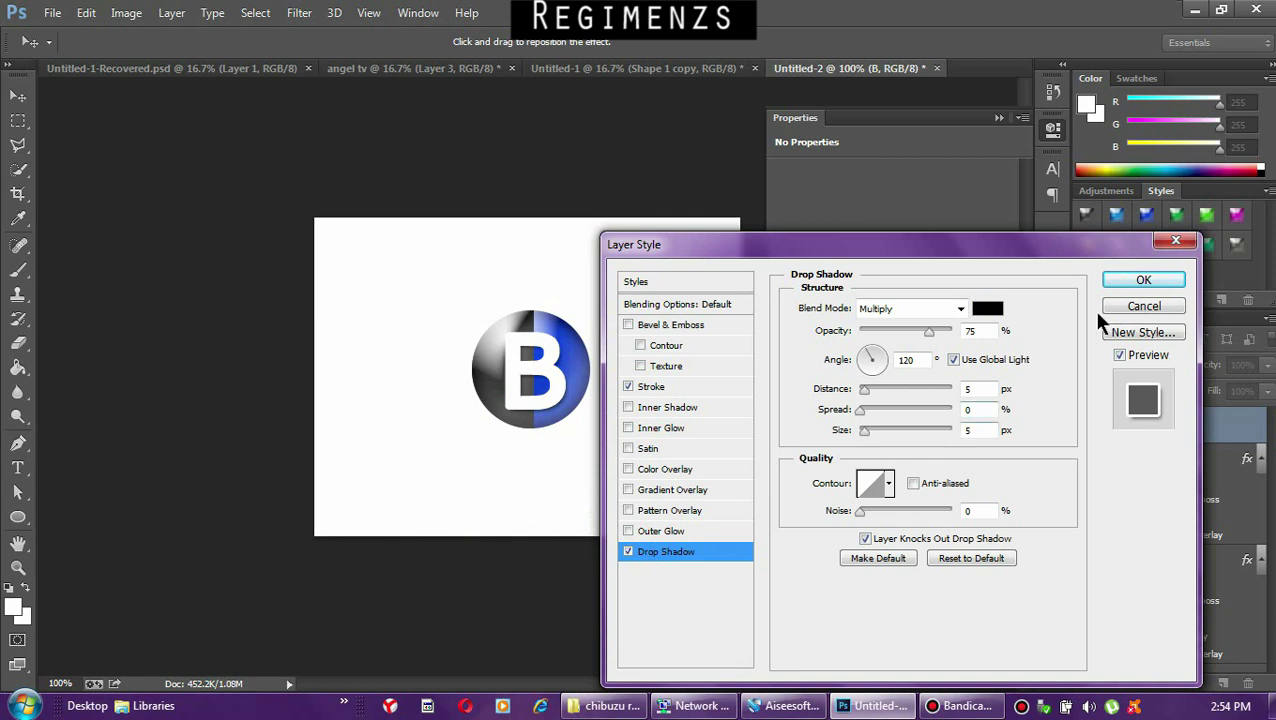
{"action": "left_click", "coordinate": [1140, 281]}
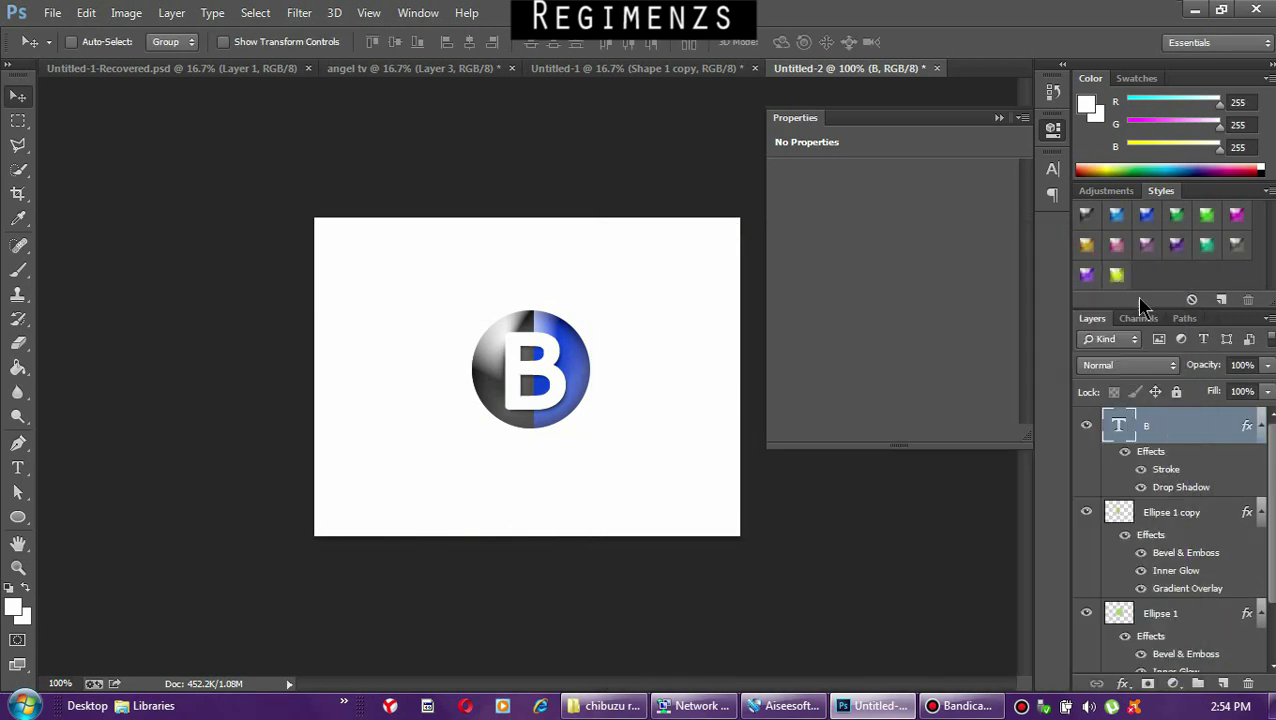
Rasterize the B and delete a thin vertical strip along the grey-blue dividing line.
{"action": "right_click", "coordinate": [1160, 428]}
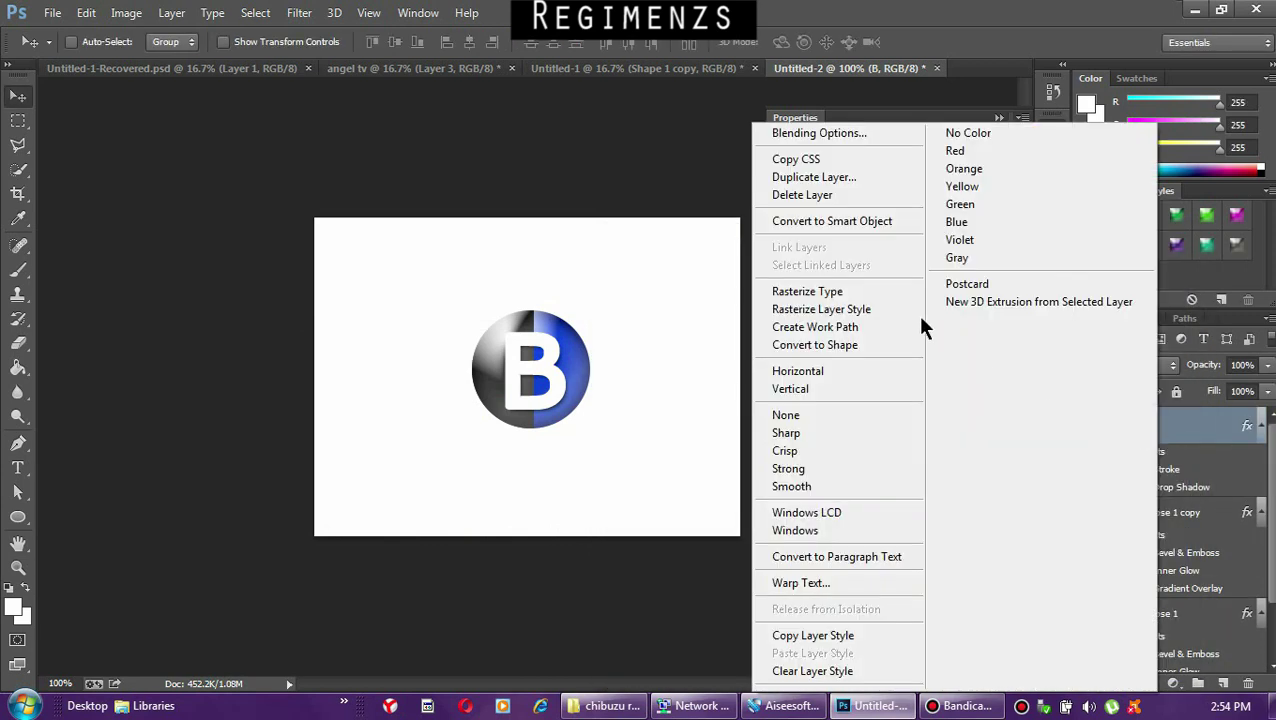
{"action": "left_click", "coordinate": [785, 292]}
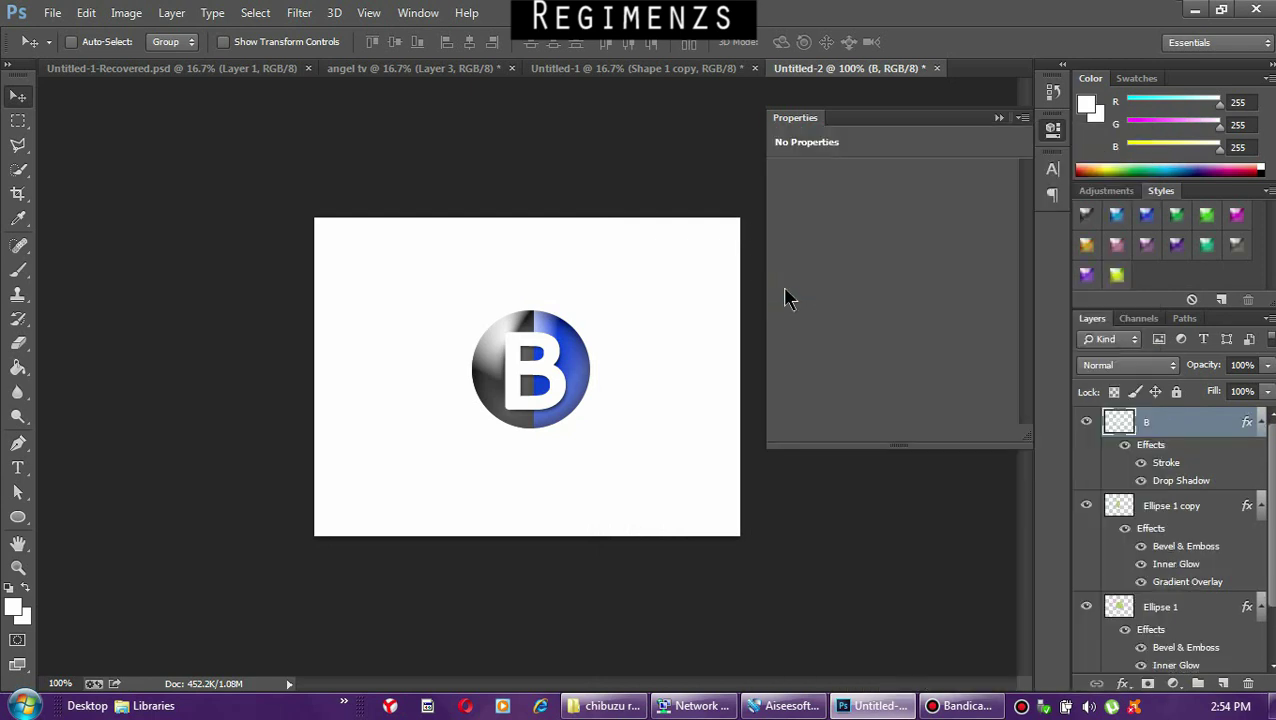
{"action": "left_click", "coordinate": [18, 121]}
{"action": "left_click_drag", "start_coordinate": [527, 328], "coordinate": [541, 427]}
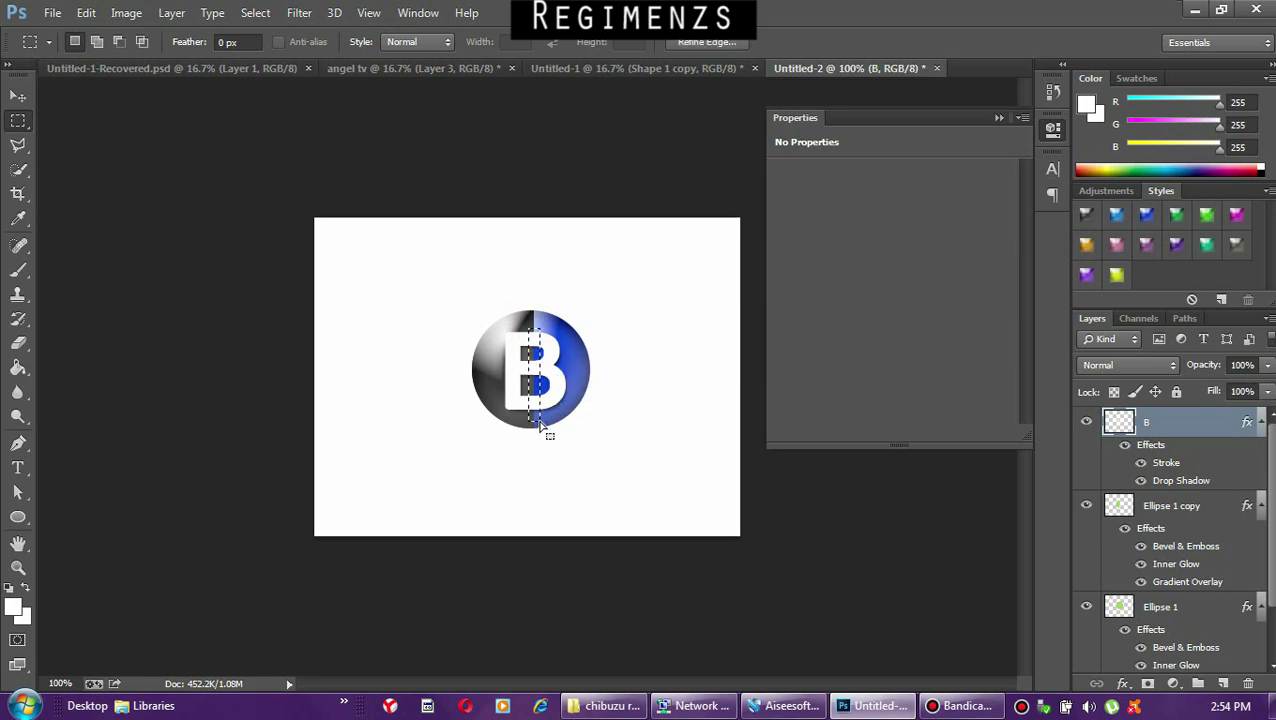
{"action": "key", "text": "Delete"}
{"action": "key", "text": "ctrl+d"}
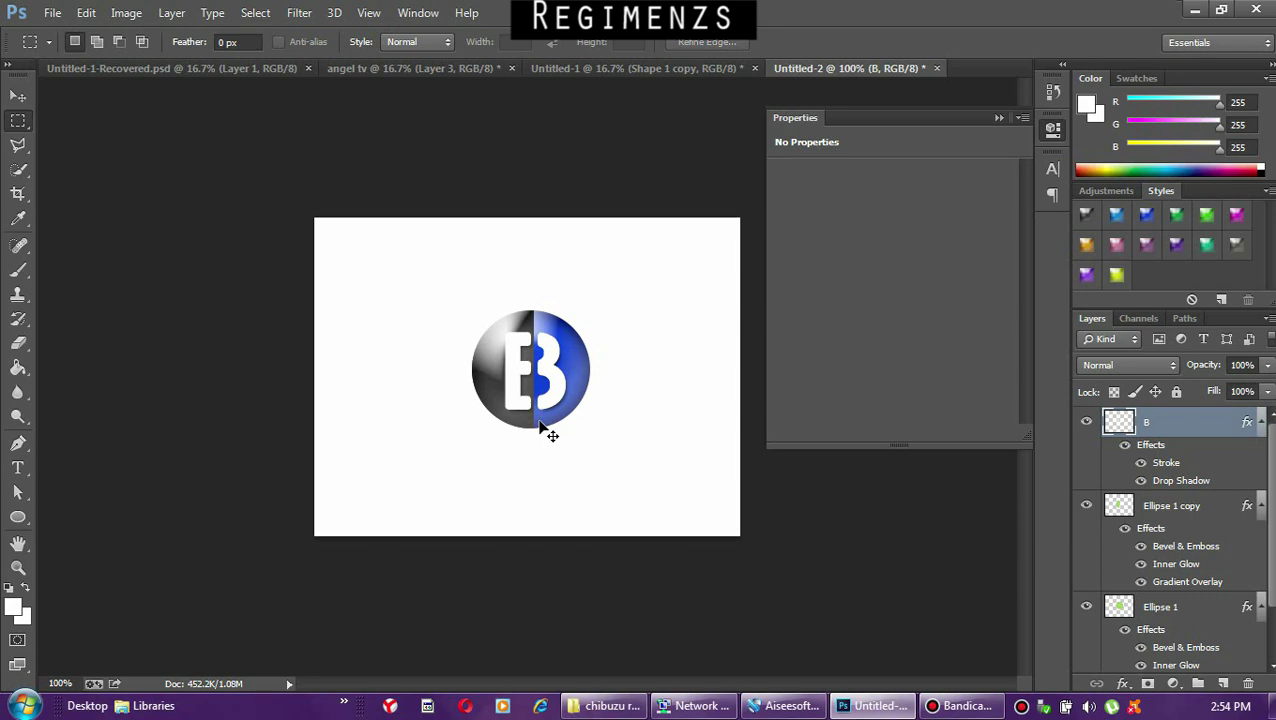
Type the caption 'EB FILMS' below the circle in blue sampled from the ball.
{"action": "left_click", "coordinate": [15, 475]}
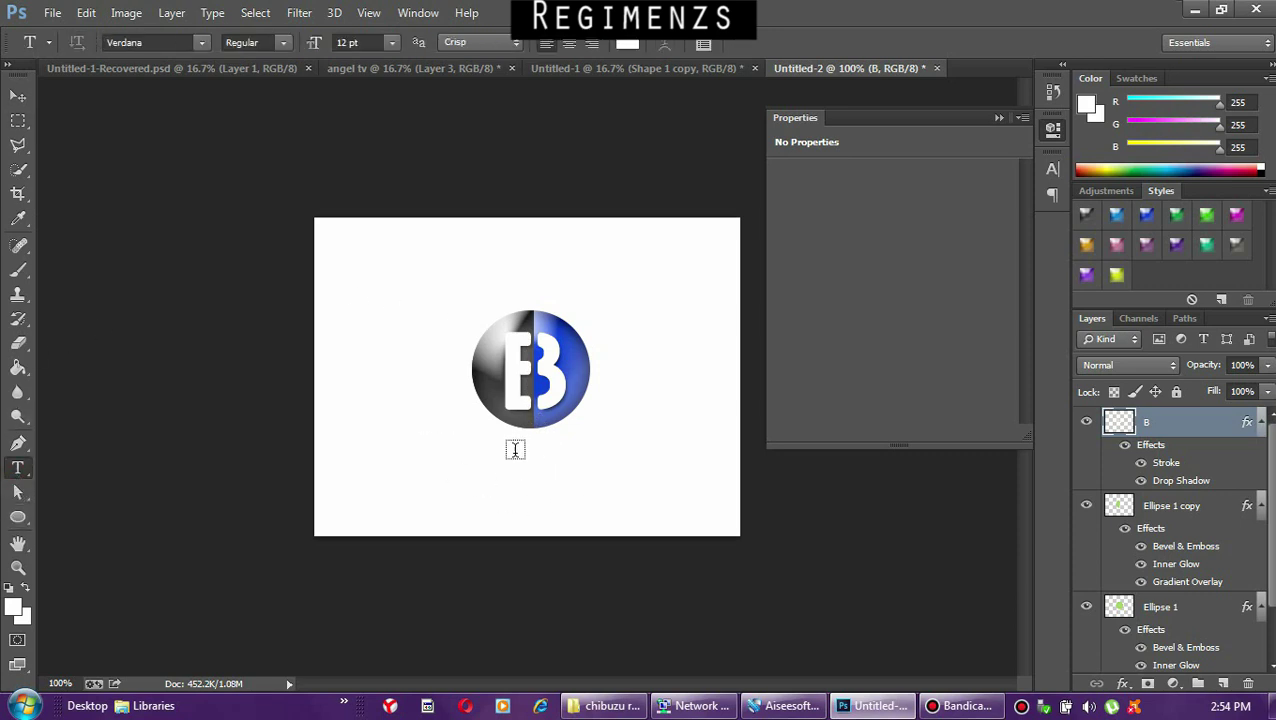
{"action": "key", "text": "m"}
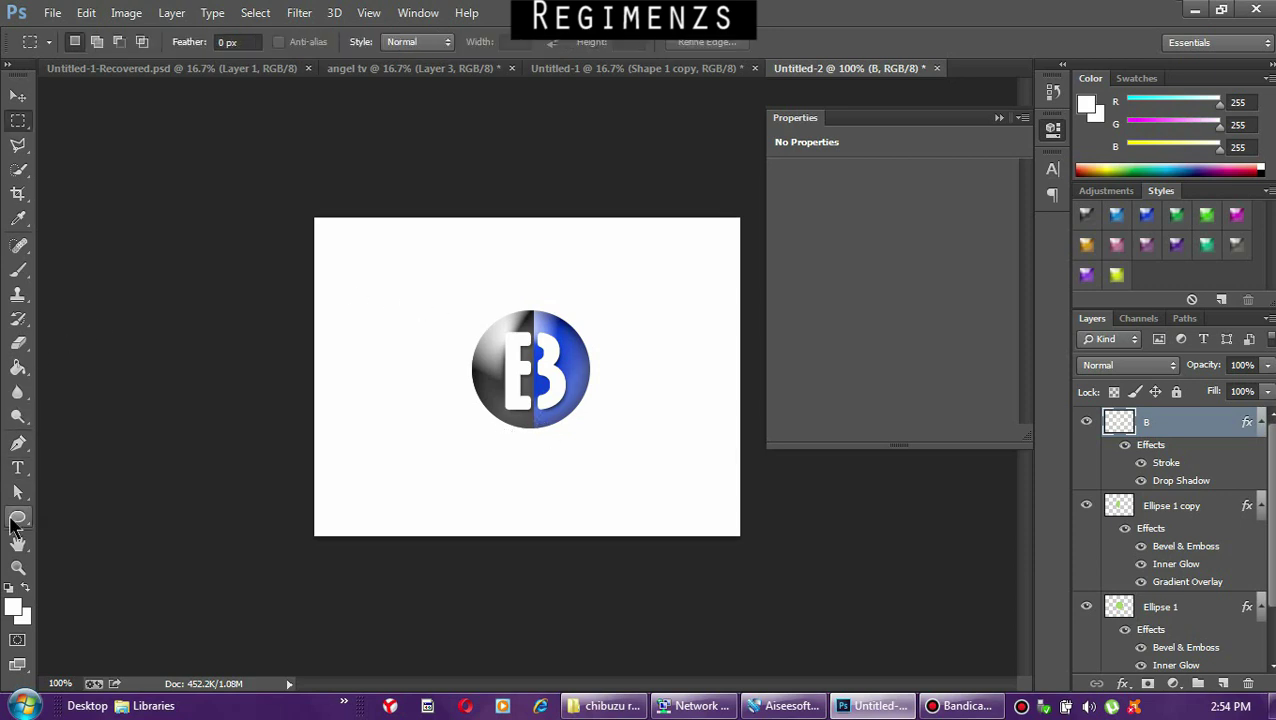
{"action": "left_click", "coordinate": [17, 468]}
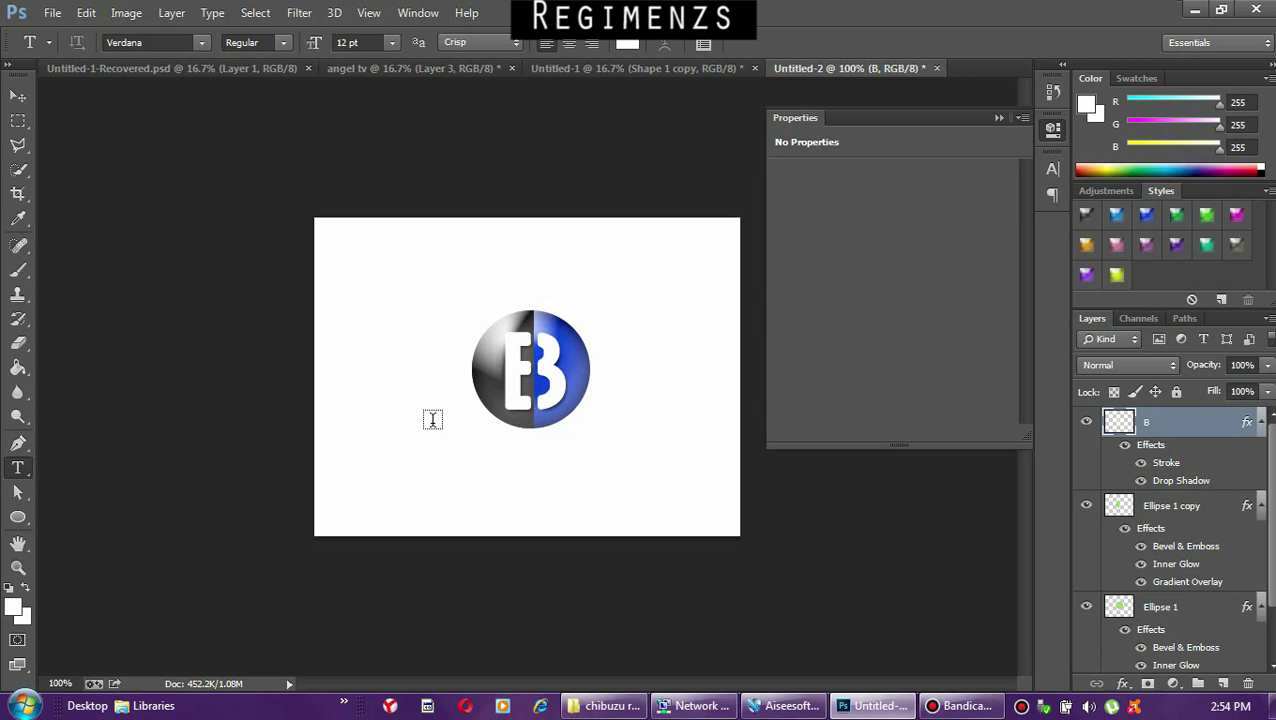
{"action": "left_click", "coordinate": [503, 441]}
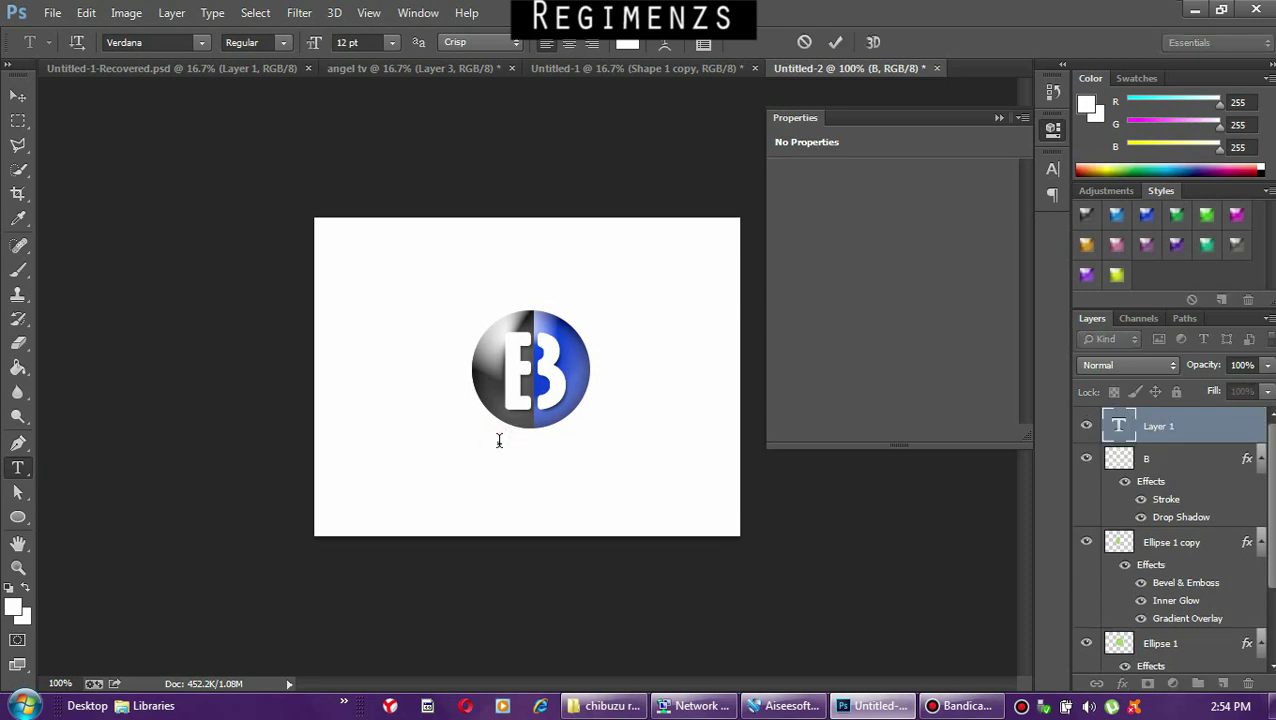
{"action": "left_click", "coordinate": [627, 42]}
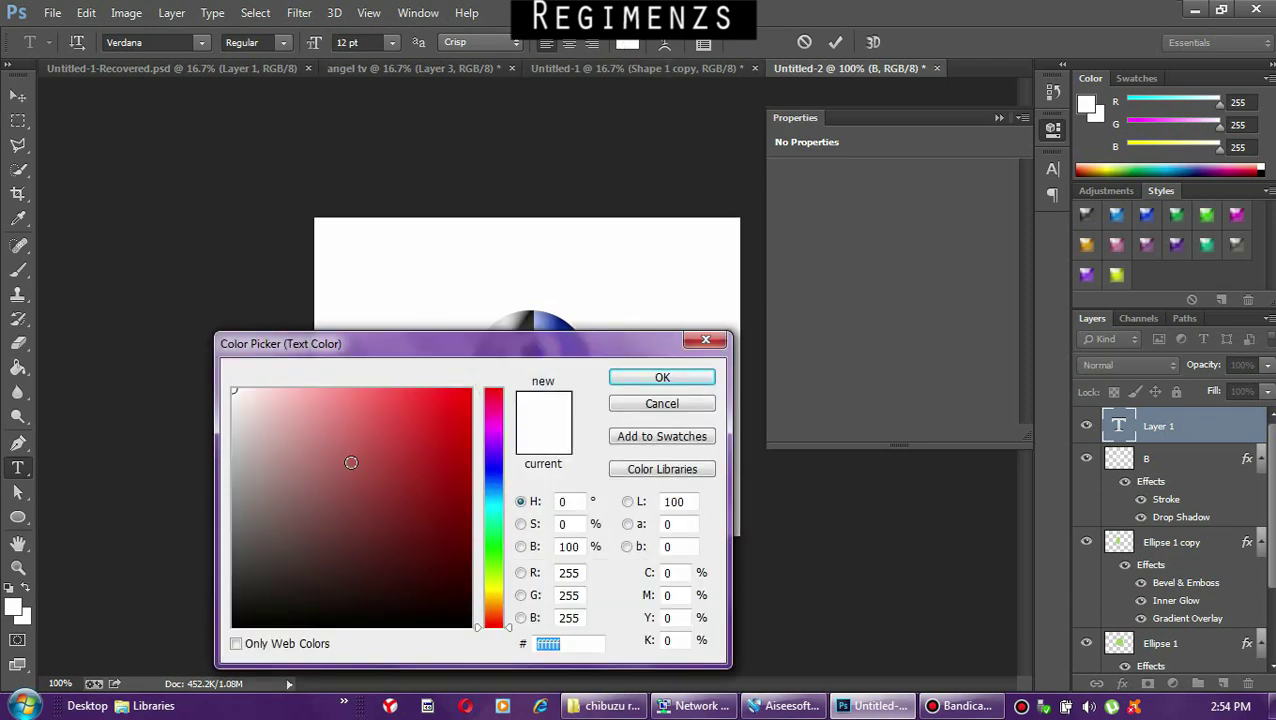
{"action": "left_click", "coordinate": [538, 320]}
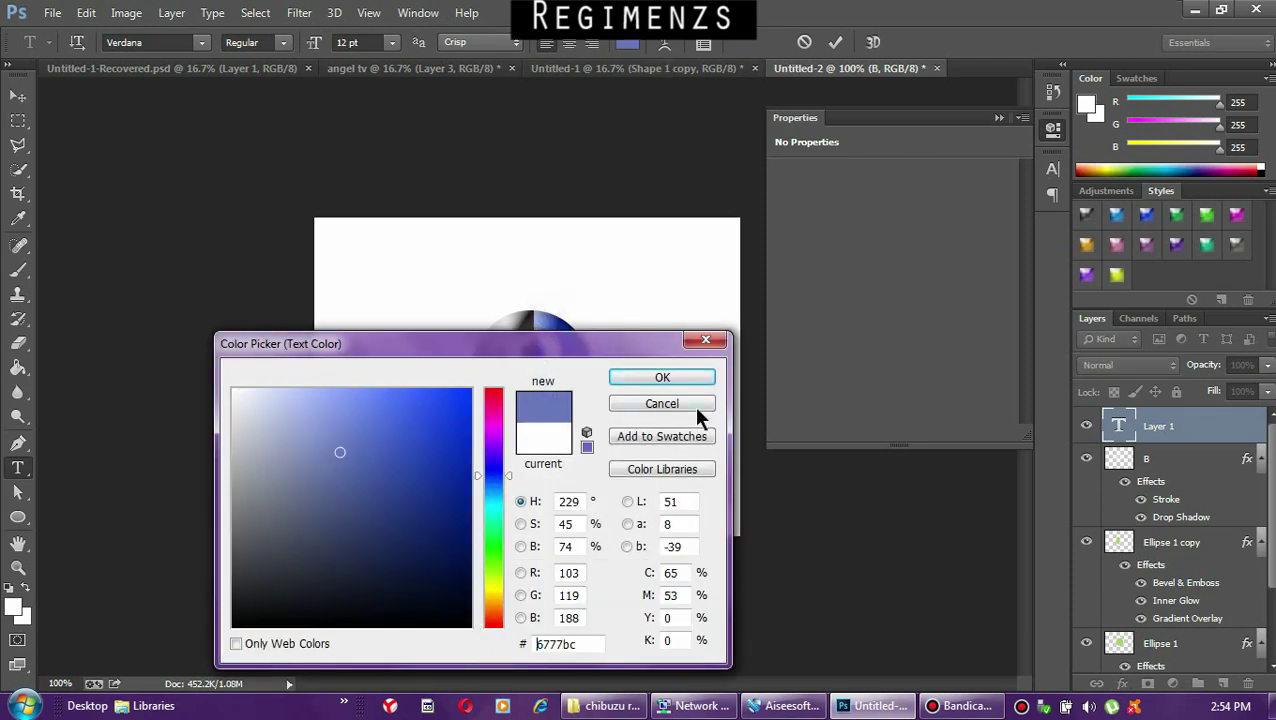
{"action": "left_click", "coordinate": [677, 381]}
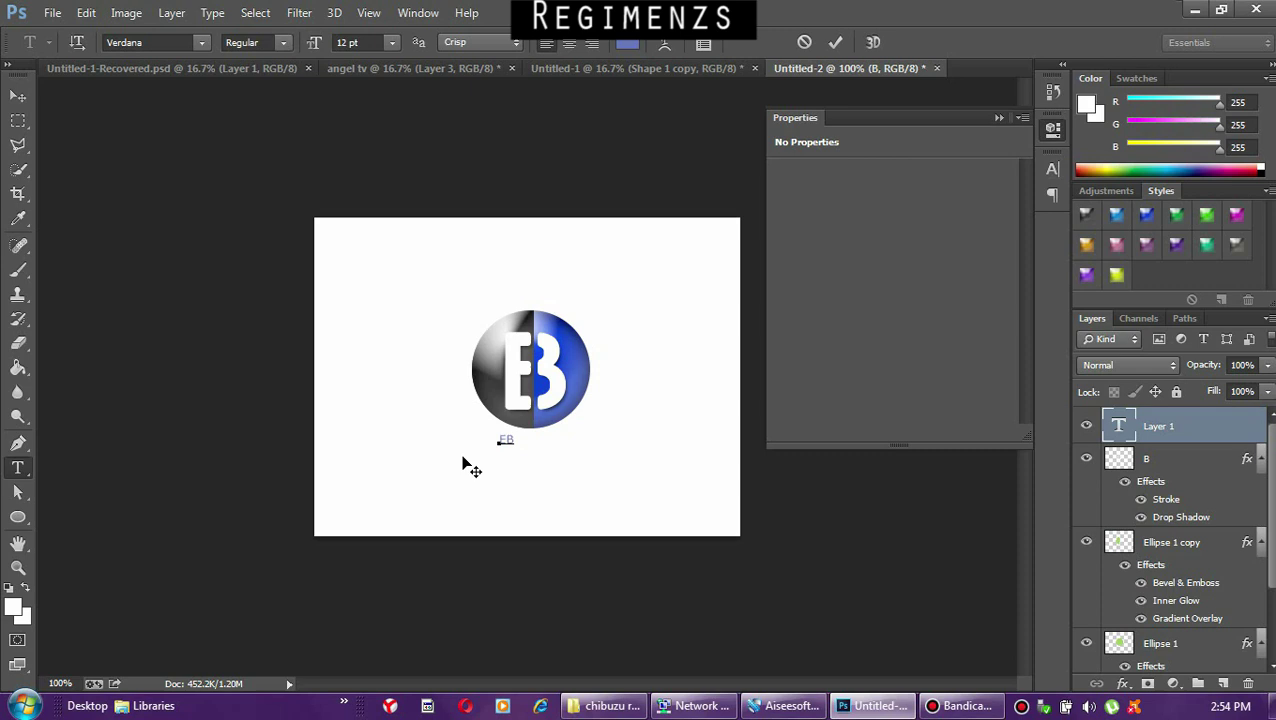
{"action": "type", "text": "MS"}
{"action": "left_click", "coordinate": [19, 95]}
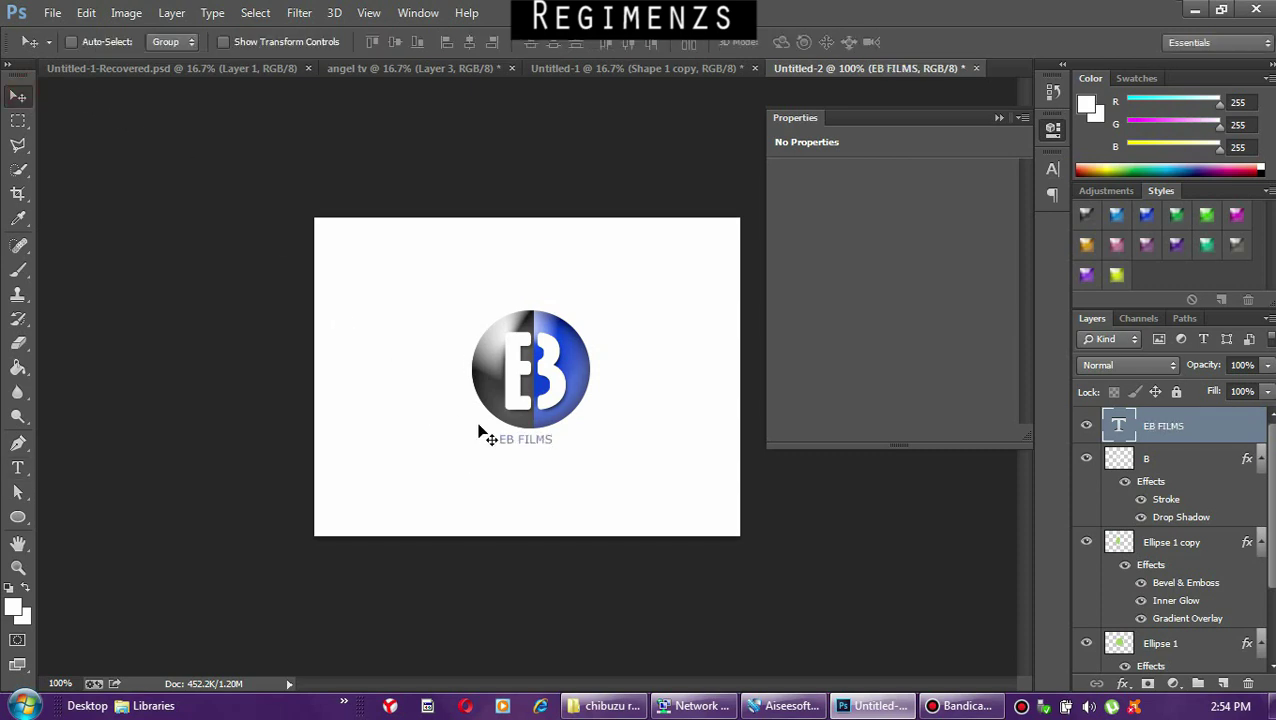
Scale 'EB FILMS' to about 191% wide and 243% tall, then nudge it to centre under the ball.
{"action": "key", "text": "ctrl+t"}
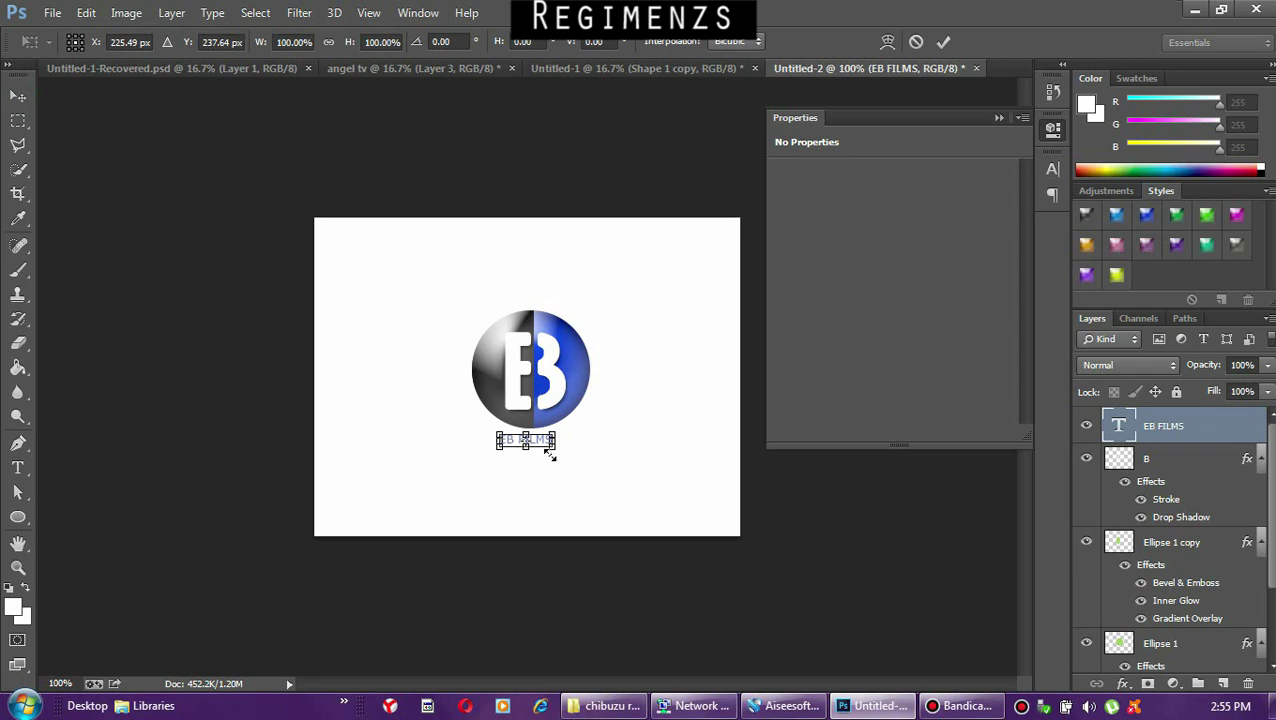
{"action": "left_click", "coordinate": [552, 455]}
{"action": "mouse_move", "coordinate": [552, 455]}
{"action": "left_mouse_down"}
{"action": "mouse_move", "coordinate": [598, 474]}
{"action": "mouse_move", "coordinate": [555, 449]}
{"action": "left_mouse_up"}
{"action": "key", "text": "Return"}
{"action": "key", "text": "Right"}
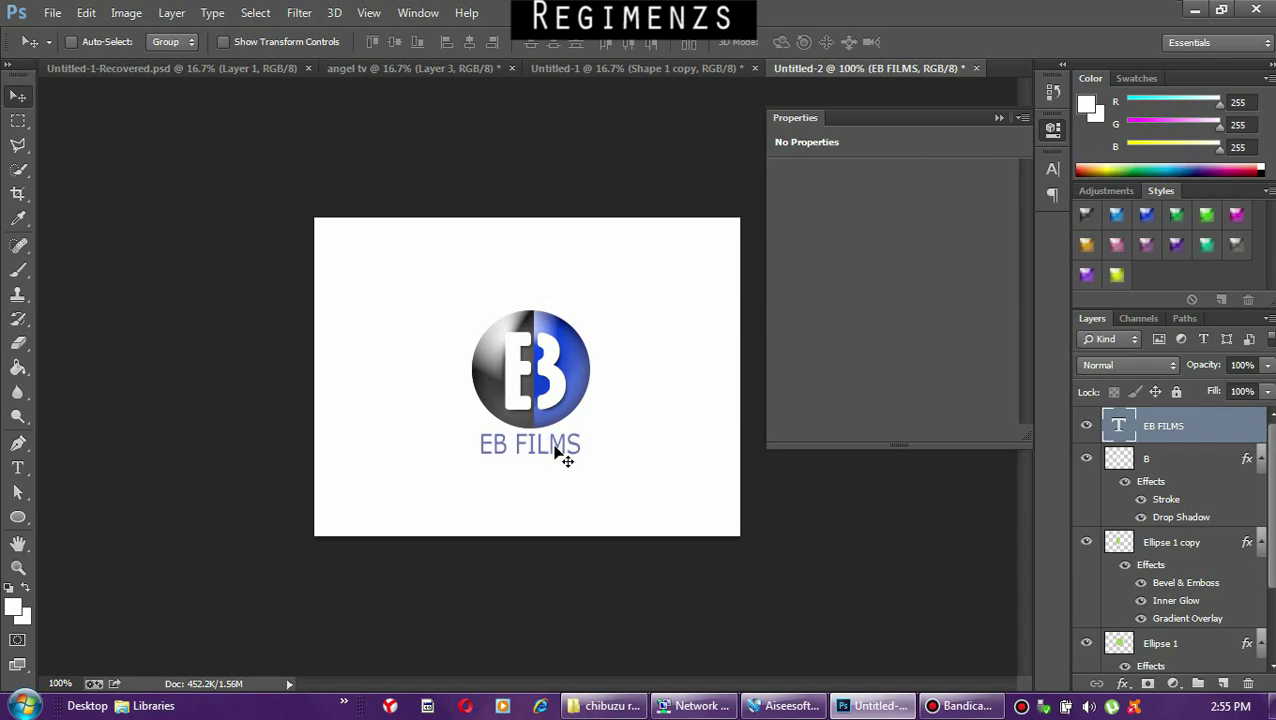
{"action": "key", "text": "Left"}
{"action": "key", "text": "Right"}
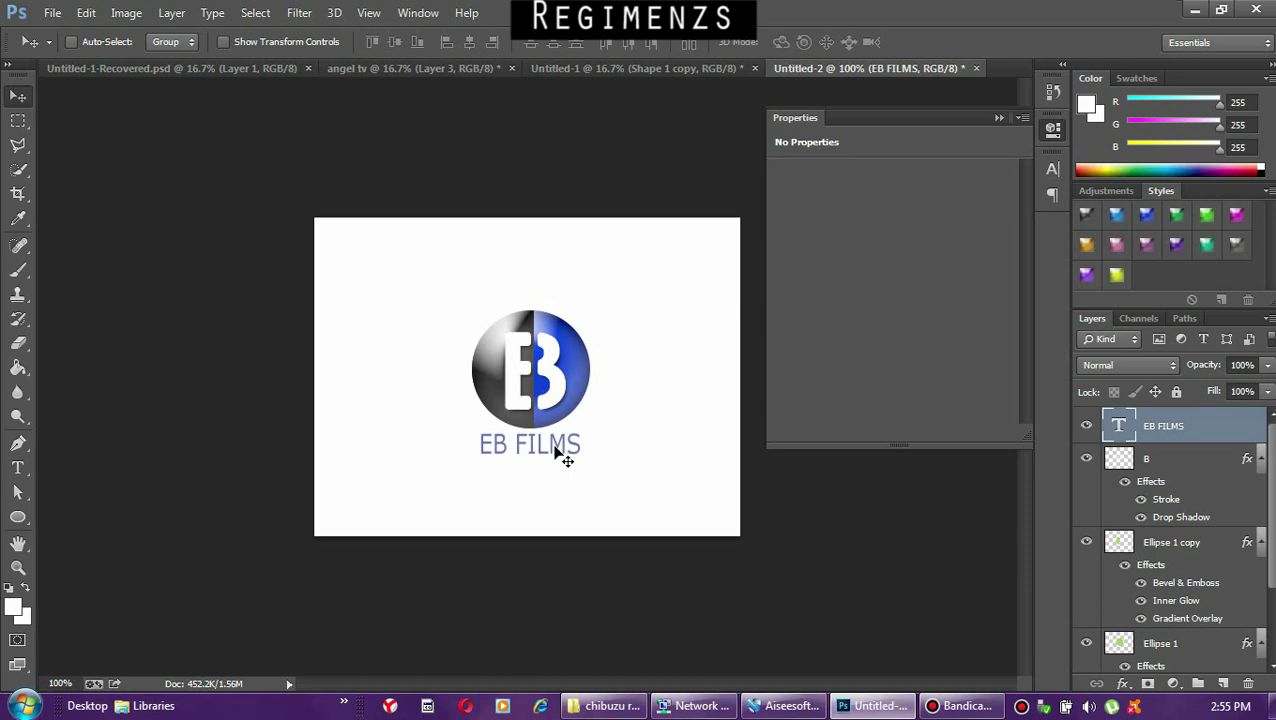